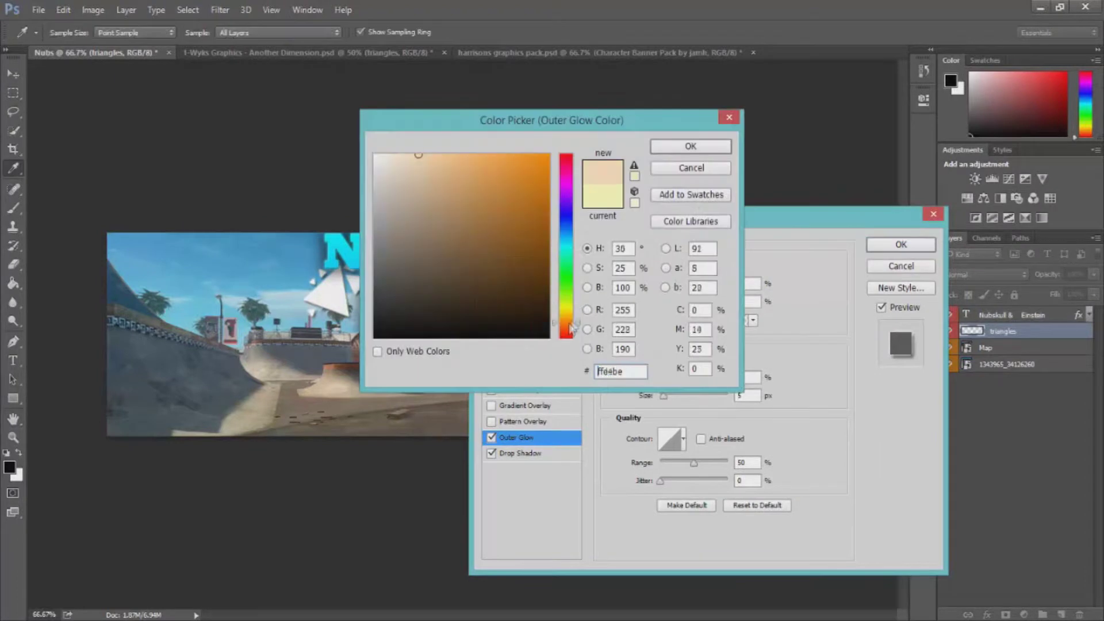
Step: Apply the pale orange outer glow to the triangles layer and place a copy of the triangles on the title's other side
{"action": "left_click", "coordinate": [696, 151]}
{"action": "left_click", "coordinate": [900, 244]}
{"action": "key", "text": "v"}
{"action": "left_click_drag", "start_coordinate": [330, 296], "coordinate": [625, 303]}
Step: Switch to the Harrisons graphics pack, check its groups and show a layer in the Lights group
{"action": "left_click", "coordinate": [575, 52]}
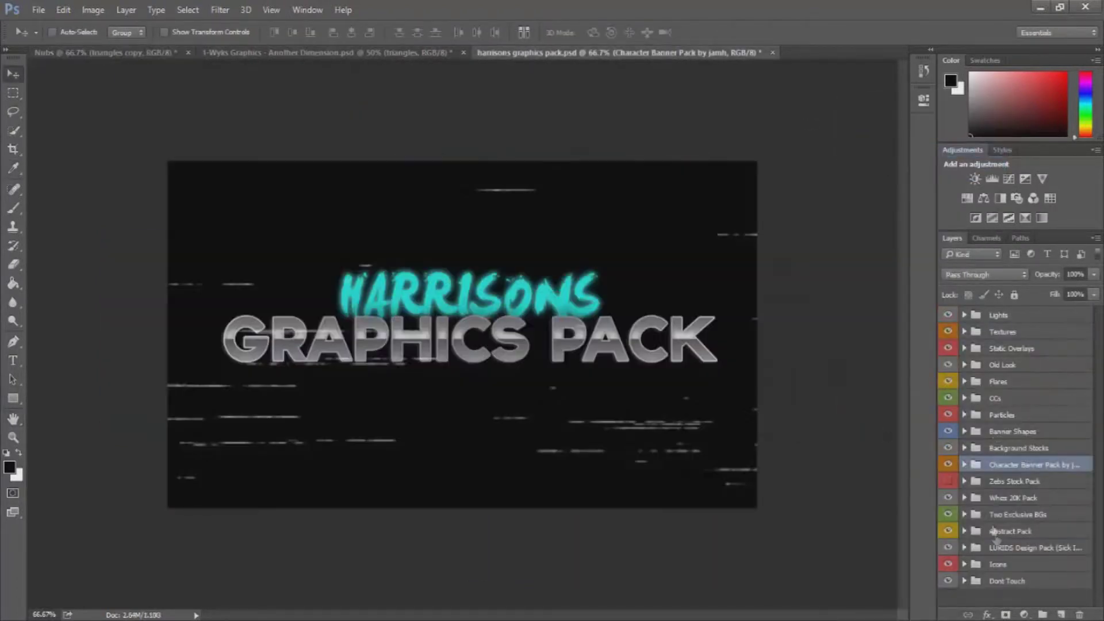
{"action": "left_click", "coordinate": [964, 431]}
{"action": "left_click", "coordinate": [947, 484]}
{"action": "left_click", "coordinate": [970, 449]}
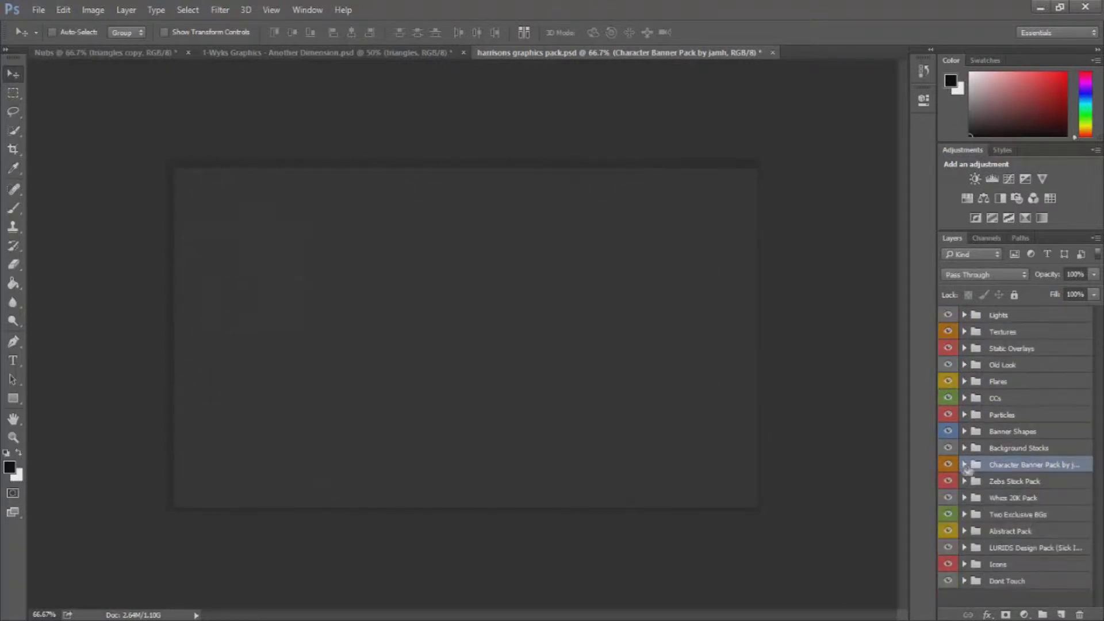
{"action": "left_click", "coordinate": [964, 315]}
{"action": "left_click", "coordinate": [947, 407]}
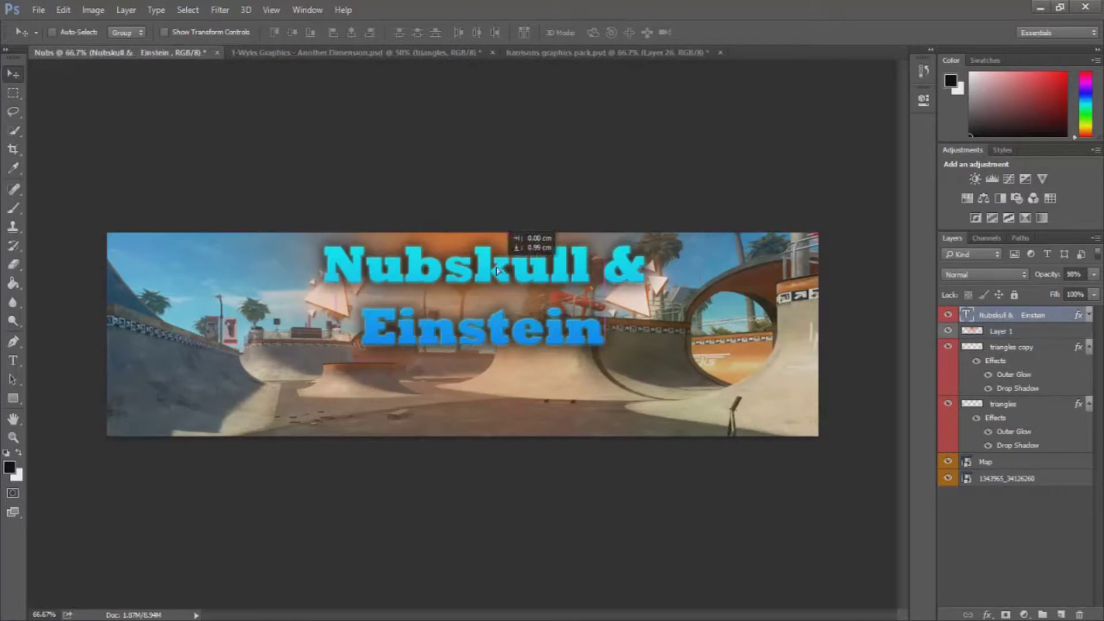
Step: Set the opacity of Layer 1, the orange light behind the banner title, to 73%
{"action": "left_click", "coordinate": [422, 304], "text": "ctrl"}
{"action": "left_click", "coordinate": [998, 402]}
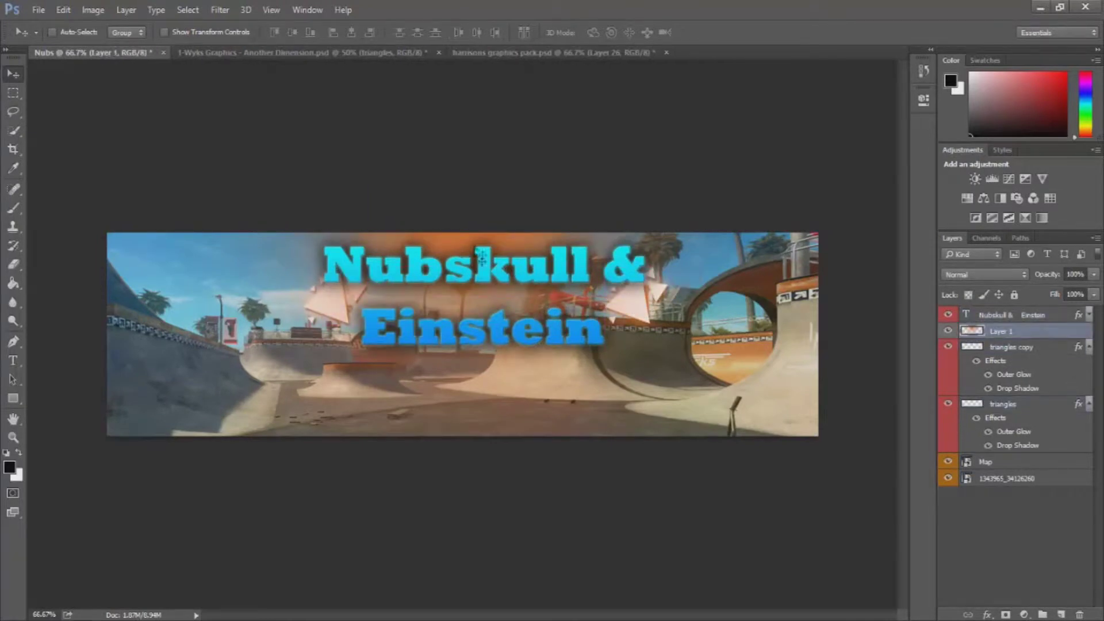
{"action": "left_click_drag", "start_coordinate": [1072, 291], "coordinate": [1069, 292]}
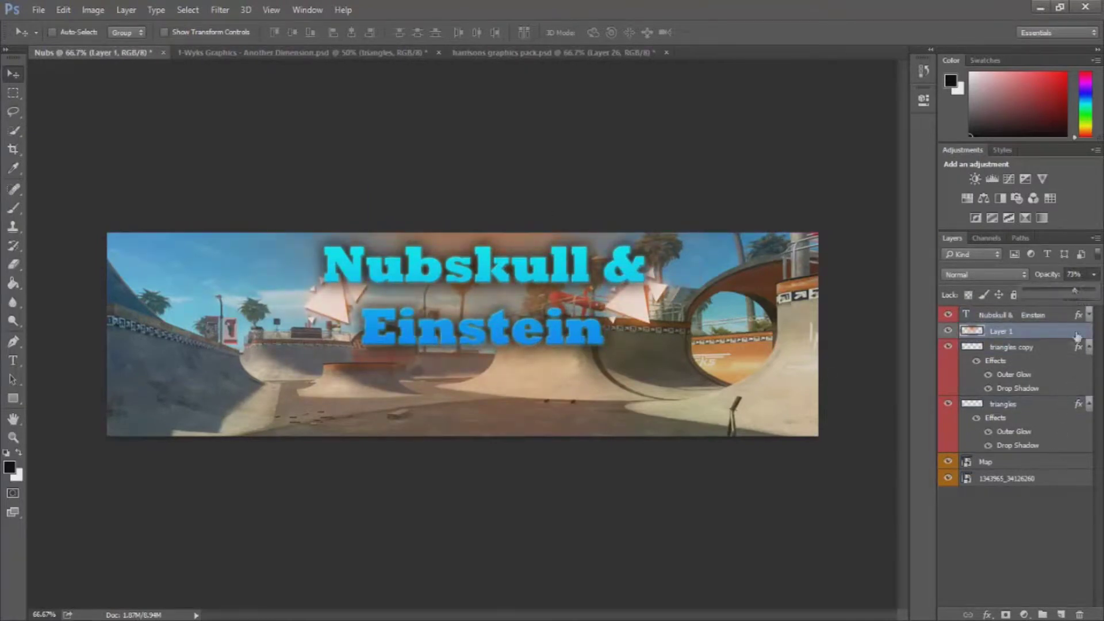
Step: Delete the original triangles layer and duplicate the triangles copy layer for the other side of the title
{"action": "double_click", "coordinate": [990, 379]}
{"action": "left_click", "coordinate": [505, 317]}
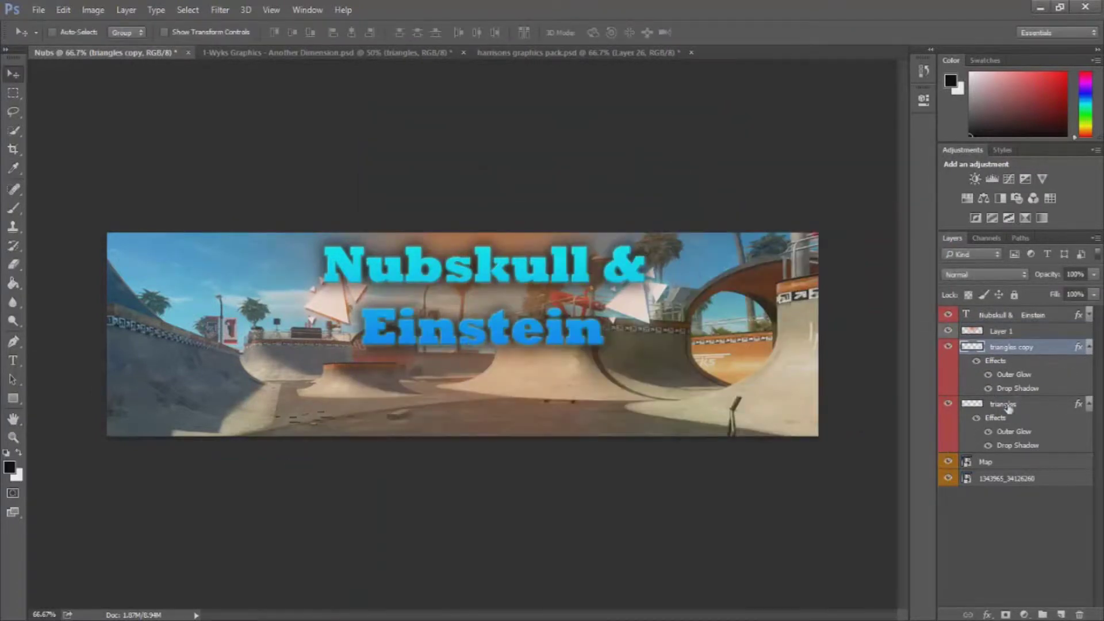
{"action": "left_click", "coordinate": [1008, 406]}
{"action": "key", "text": "Delete"}
{"action": "right_click", "coordinate": [1009, 347]}
{"action": "left_click", "coordinate": [874, 138]}
{"action": "key", "text": "Return"}
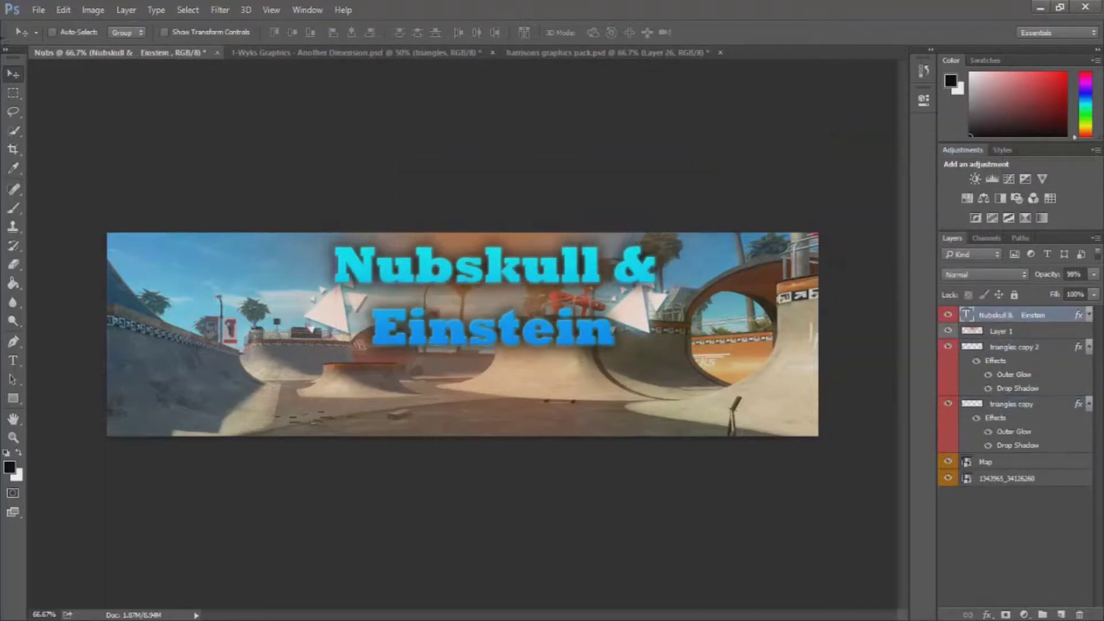
Step: Look through the Color Corrections group of the Another Dimension graphics pack, including the WANTED CC's and EPIC CC groups
{"action": "left_click", "coordinate": [322, 52]}
{"action": "left_click", "coordinate": [964, 365]}
{"action": "left_click", "coordinate": [964, 332]}
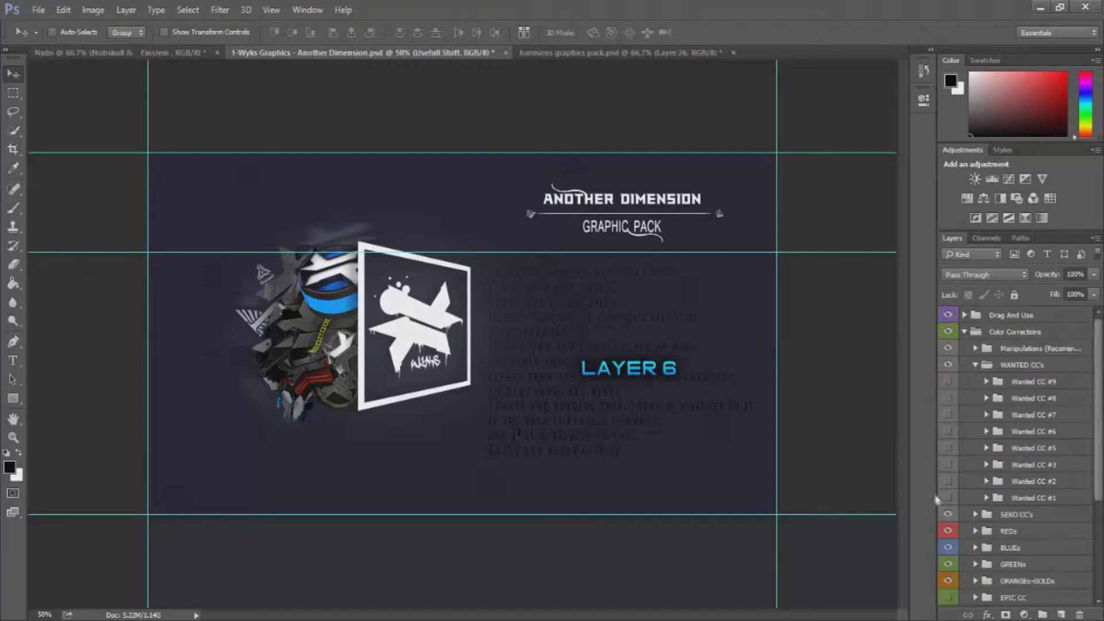
{"action": "scroll", "coordinate": [976, 372], "scroll_direction": "down", "scroll_amount": 5}
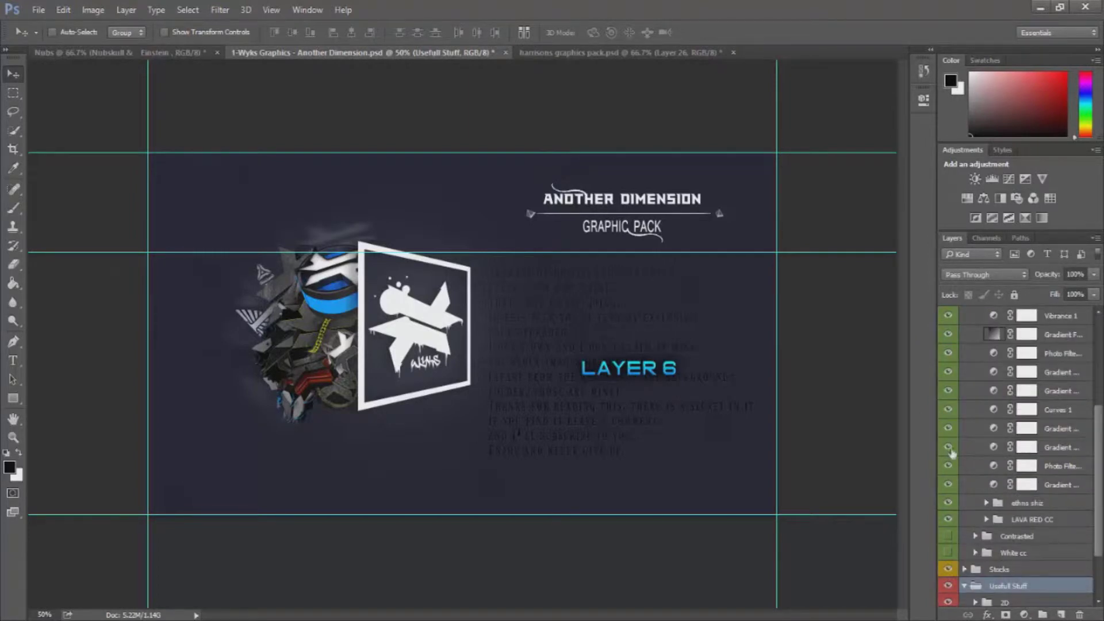
{"action": "scroll", "coordinate": [950, 451], "scroll_direction": "up", "scroll_amount": 3}
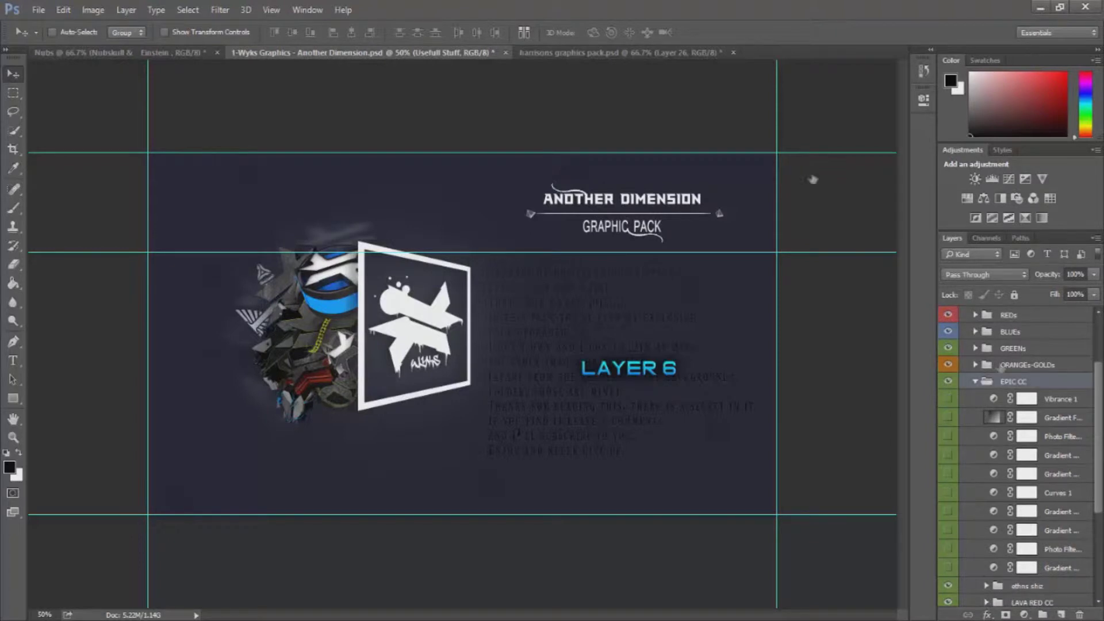
{"action": "left_click", "coordinate": [975, 381]}
{"action": "left_click", "coordinate": [964, 331]}
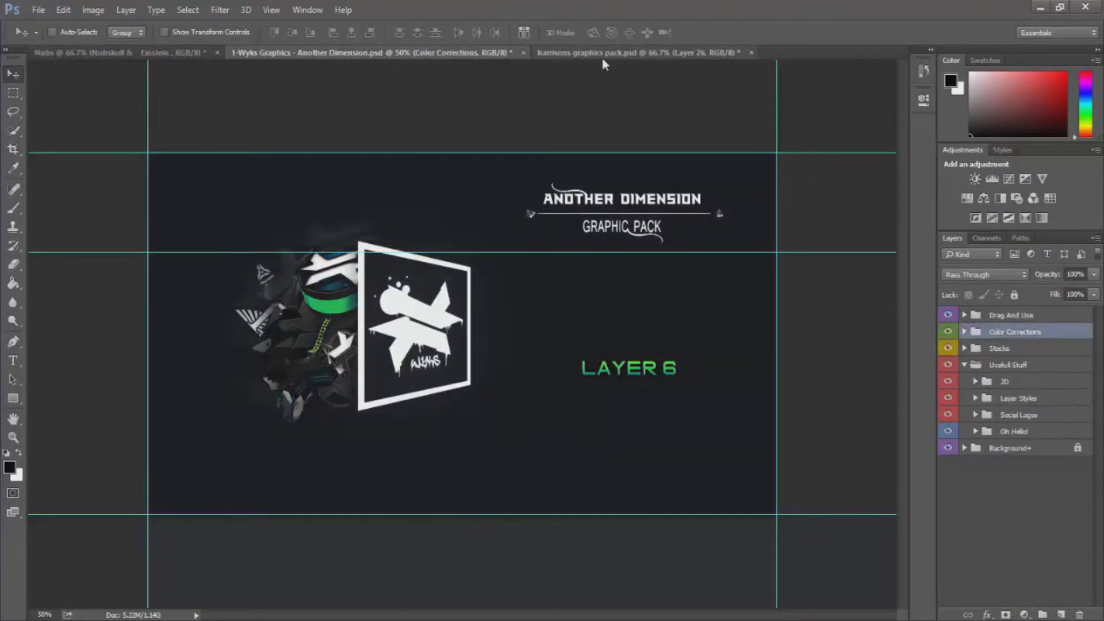
Step: Examine the Static Overlays and Old Look groups in the Harrisons graphics pack
{"action": "left_click", "coordinate": [603, 53]}
{"action": "left_click", "coordinate": [964, 348]}
{"action": "left_click", "coordinate": [948, 366]}
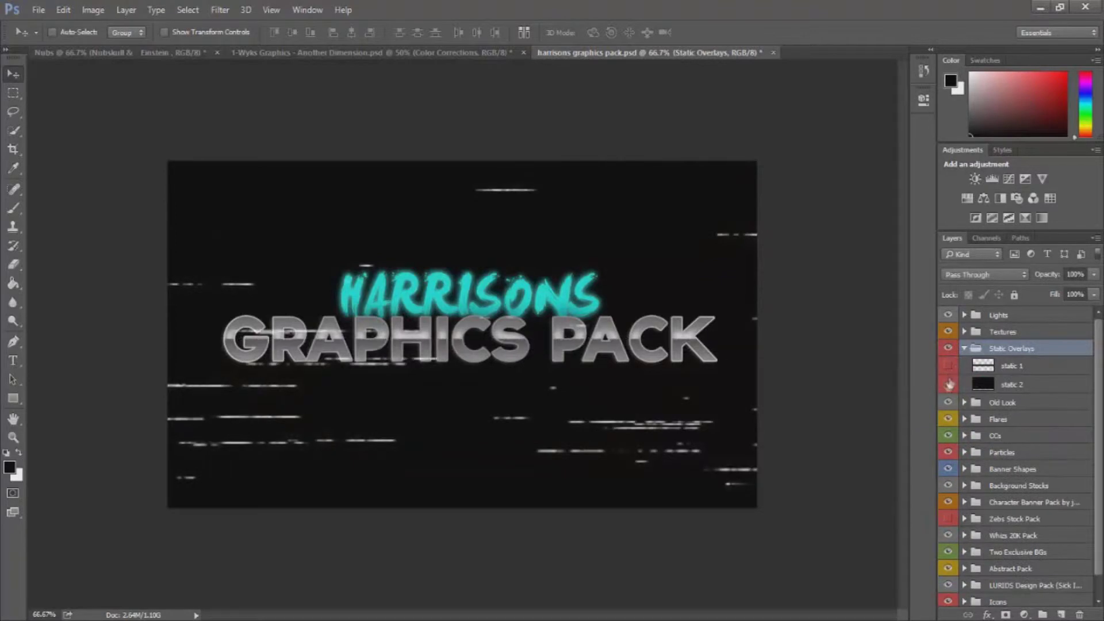
{"action": "left_click", "coordinate": [964, 348]}
{"action": "left_click", "coordinate": [964, 365]}
{"action": "left_click", "coordinate": [947, 434]}
{"action": "left_click", "coordinate": [948, 434]}
{"action": "left_click", "coordinate": [964, 364]}
Step: Preview the color corrections in the Colorful CCs subgroup of the CCs group
{"action": "left_click", "coordinate": [964, 398]}
{"action": "left_click", "coordinate": [947, 464]}
{"action": "left_click", "coordinate": [975, 464]}
{"action": "left_click", "coordinate": [947, 519]}
{"action": "left_click", "coordinate": [948, 519]}
{"action": "left_click", "coordinate": [948, 519]}
{"action": "left_click", "coordinate": [948, 519]}
{"action": "left_click", "coordinate": [948, 538]}
{"action": "left_click", "coordinate": [947, 538]}
{"action": "left_click", "coordinate": [1066, 543]}
{"action": "left_click", "coordinate": [963, 398]}
{"action": "left_click", "coordinate": [964, 397]}
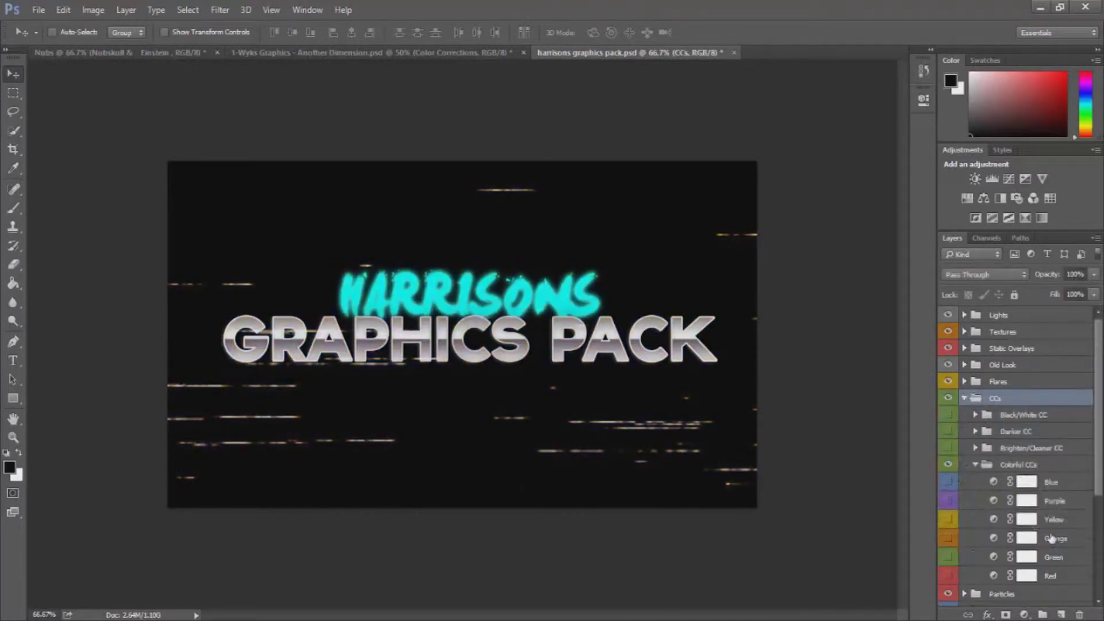
Step: Duplicate the Orange color correction layer into the Nubs document
{"action": "right_click", "coordinate": [1052, 538]}
{"action": "left_click", "coordinate": [920, 74]}
{"action": "left_click", "coordinate": [569, 249]}
{"action": "left_click", "coordinate": [560, 263]}
{"action": "left_click", "coordinate": [671, 193]}
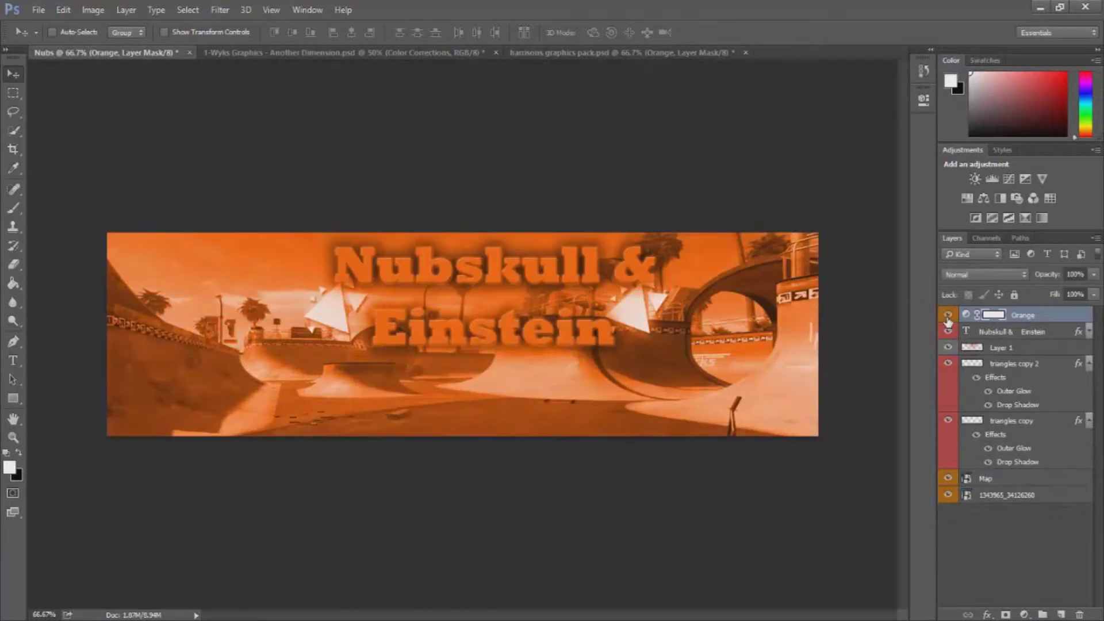
Step: Duplicate the Yellow color correction layer into the Nubs document and lower its opacity there
{"action": "left_click", "coordinate": [649, 53]}
{"action": "right_click", "coordinate": [1047, 520]}
{"action": "left_click", "coordinate": [919, 124]}
{"action": "left_click", "coordinate": [569, 248]}
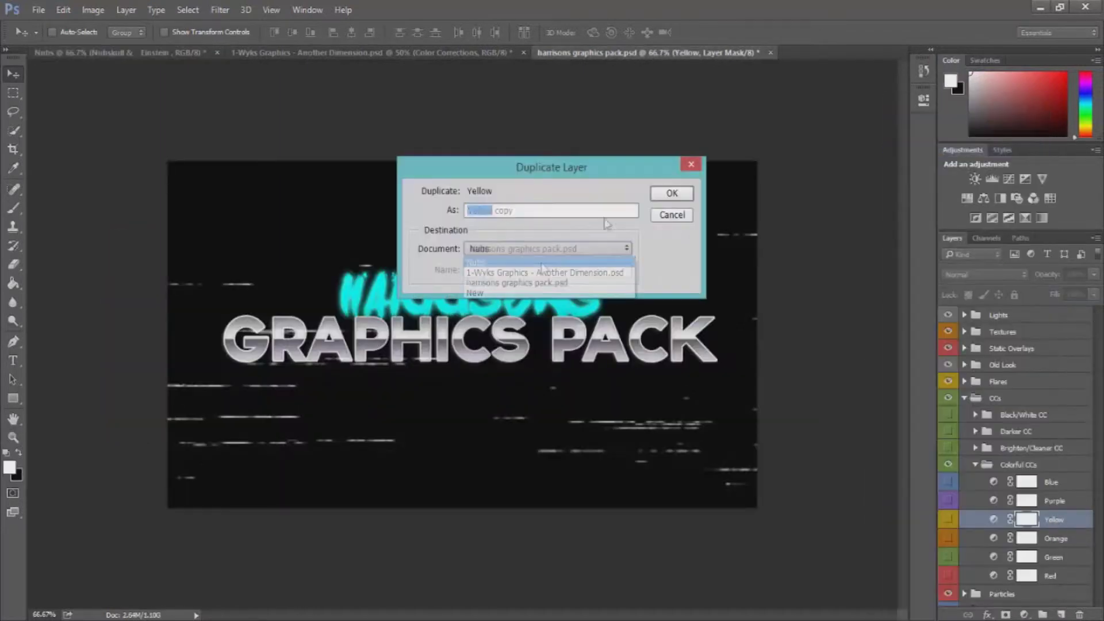
{"action": "left_click", "coordinate": [560, 270]}
{"action": "left_click", "coordinate": [672, 193]}
{"action": "left_click", "coordinate": [86, 53]}
{"action": "left_click_drag", "start_coordinate": [1092, 276], "coordinate": [1029, 332]}
{"action": "left_click_drag", "start_coordinate": [1069, 292], "coordinate": [1056, 292]}
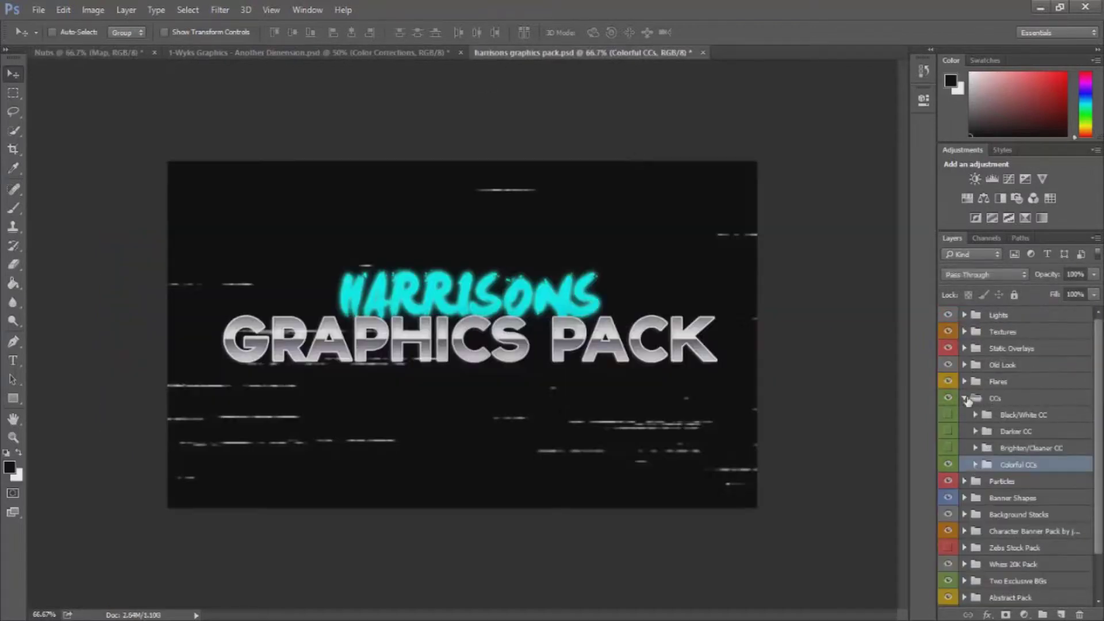
Step: Duplicate the Old Filter layer from the Old Look group into the Nubs document and move it to the top of the layers
{"action": "left_click", "coordinate": [947, 415]}
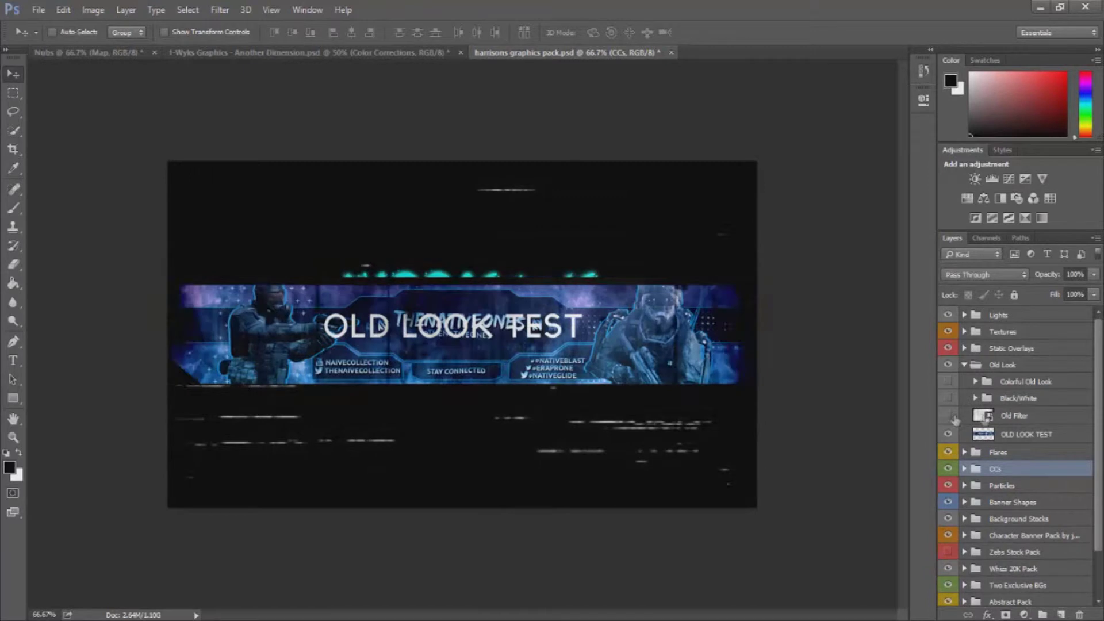
{"action": "right_click", "coordinate": [1011, 415]}
{"action": "left_click", "coordinate": [885, 114]}
{"action": "left_click", "coordinate": [660, 191]}
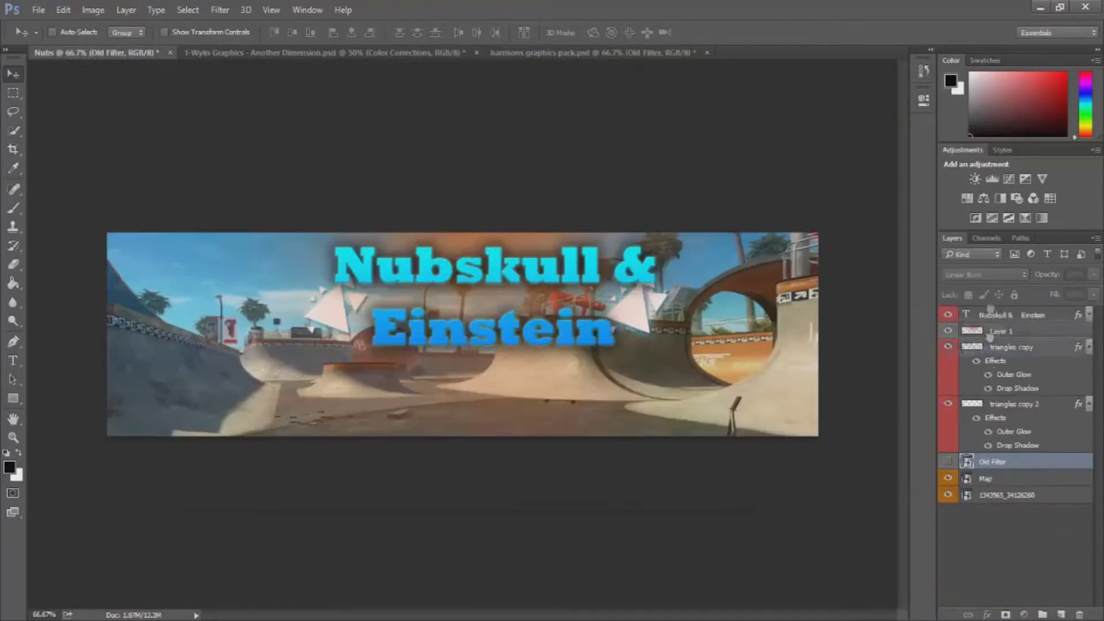
{"action": "left_click_drag", "start_coordinate": [988, 336], "coordinate": [990, 311]}
Step: Stretch the Old Filter layer to the banner's right edge and lower its opacity
{"action": "key", "text": "ctrl+t"}
{"action": "left_click_drag", "start_coordinate": [696, 372], "coordinate": [818, 372]}
{"action": "key", "text": "Return"}
{"action": "left_click_drag", "start_coordinate": [1094, 275], "coordinate": [1039, 298]}
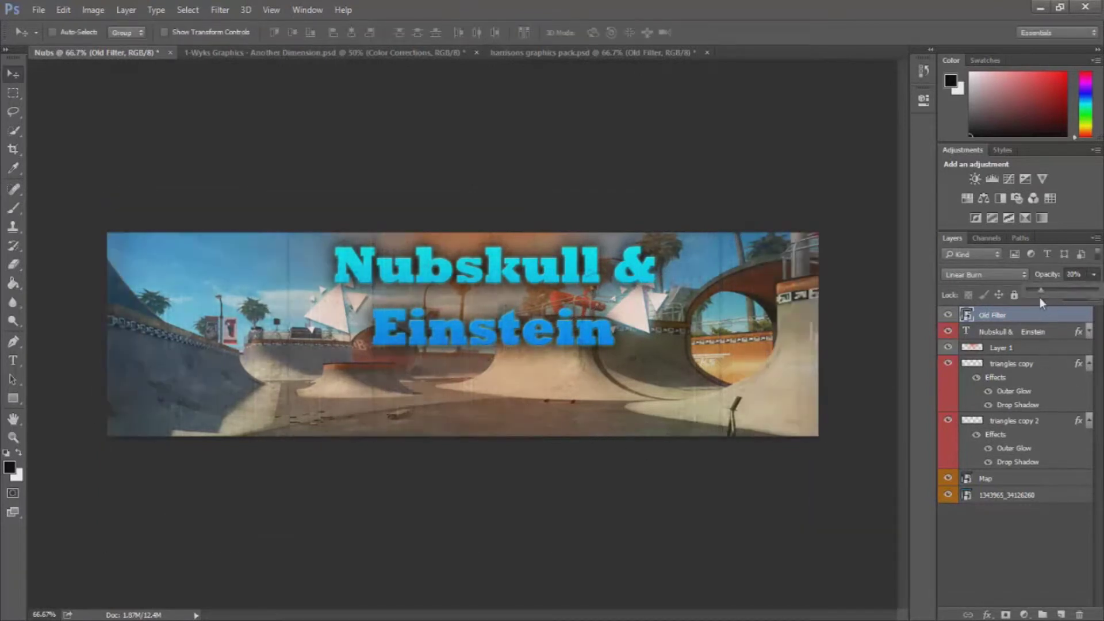
Step: Browse the TRANSPARENT group of the LURIDS Design Pack and preview the sniper render
{"action": "key", "text": "ctrl+shift+Tab"}
{"action": "left_click", "coordinate": [964, 367]}
{"action": "left_click", "coordinate": [966, 550]}
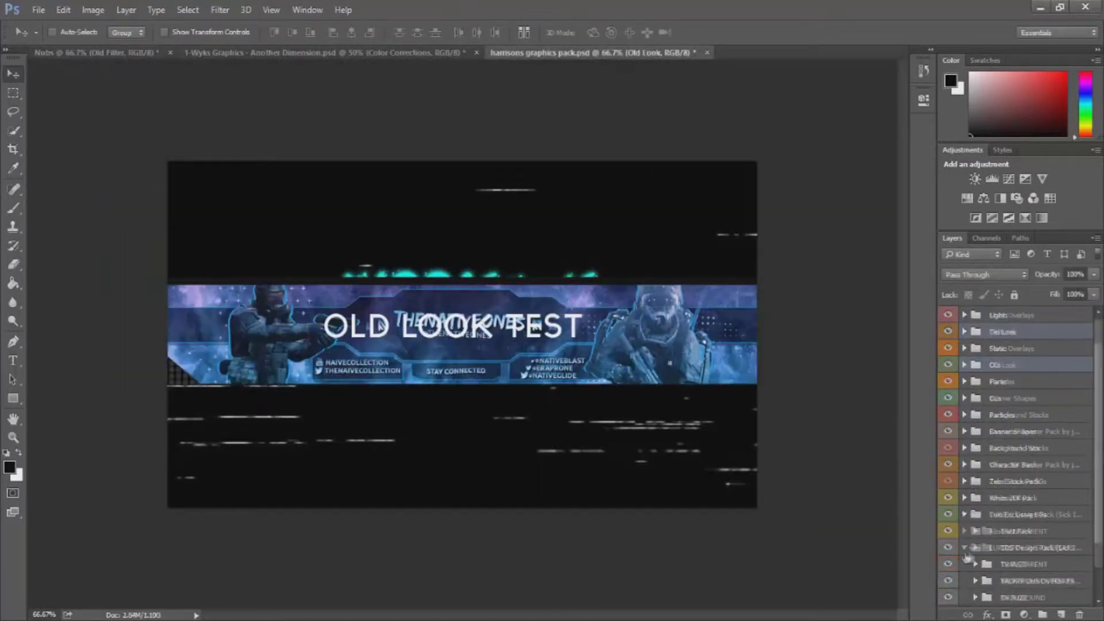
{"action": "scroll", "coordinate": [949, 524], "scroll_direction": "down", "scroll_amount": 10}
{"action": "left_click", "coordinate": [949, 525]}
{"action": "scroll", "coordinate": [949, 525], "scroll_direction": "up", "scroll_amount": 15}
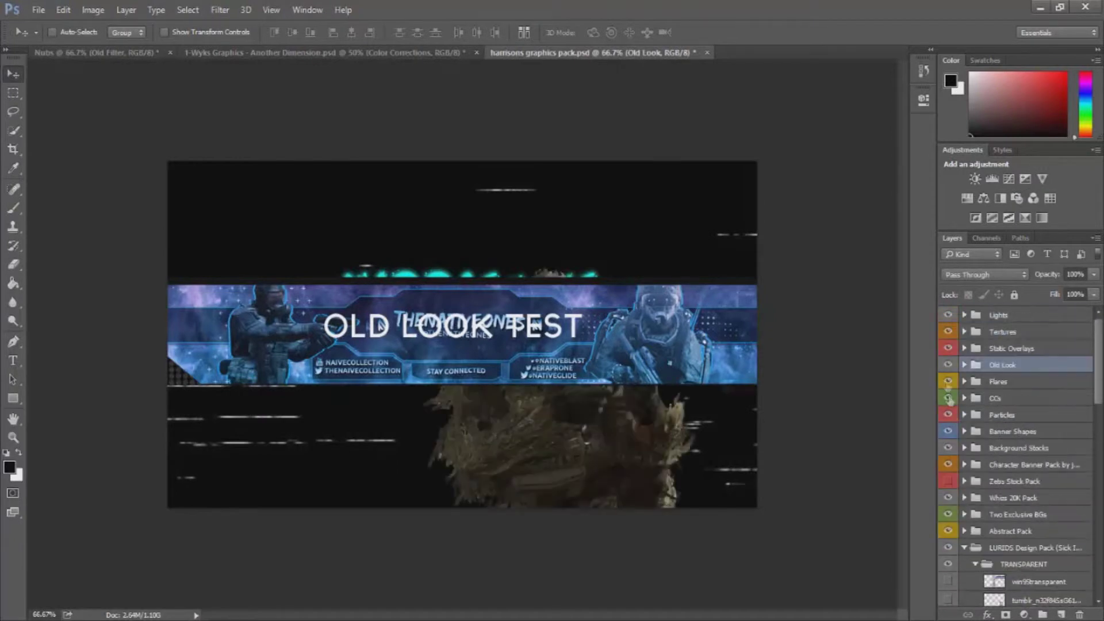
{"action": "left_click", "coordinate": [949, 397]}
{"action": "scroll", "coordinate": [949, 460], "scroll_direction": "down", "scroll_amount": 15}
{"action": "scroll", "coordinate": [950, 544], "scroll_direction": "down", "scroll_amount": 3}
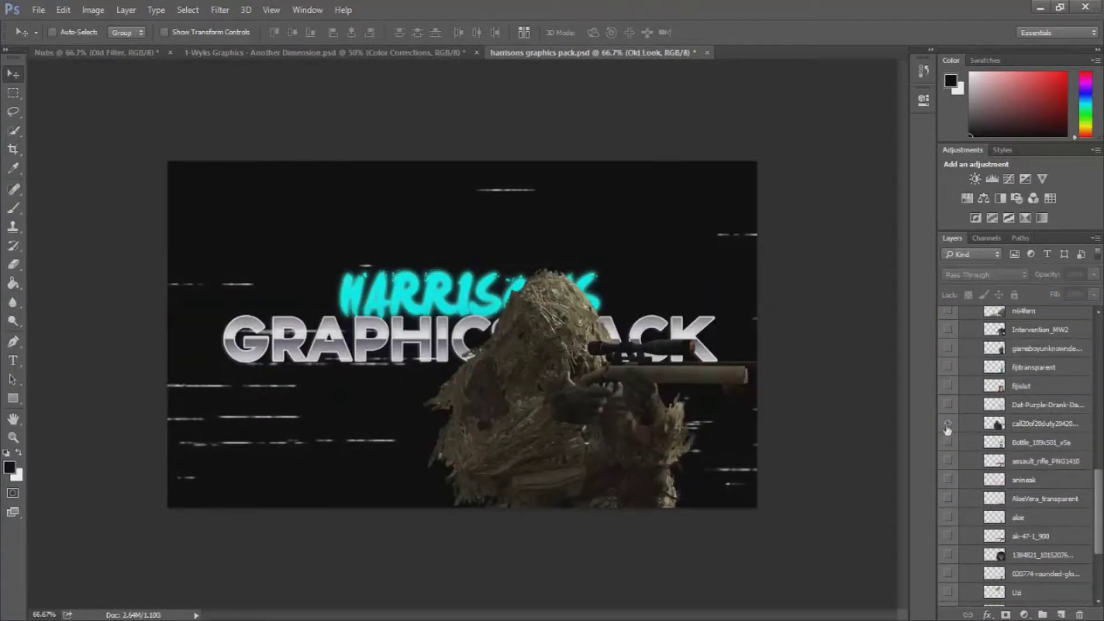
{"action": "left_click", "coordinate": [947, 425]}
Step: Preview further renders below the sniper in the TRANSPARENT group
{"action": "scroll", "coordinate": [952, 569], "scroll_direction": "down", "scroll_amount": 2}
{"action": "left_click", "coordinate": [947, 580]}
{"action": "scroll", "coordinate": [948, 581], "scroll_direction": "down", "scroll_amount": 2}
{"action": "left_click", "coordinate": [953, 588]}
{"action": "left_click", "coordinate": [952, 588]}
{"action": "scroll", "coordinate": [971, 576], "scroll_direction": "up", "scroll_amount": 3}
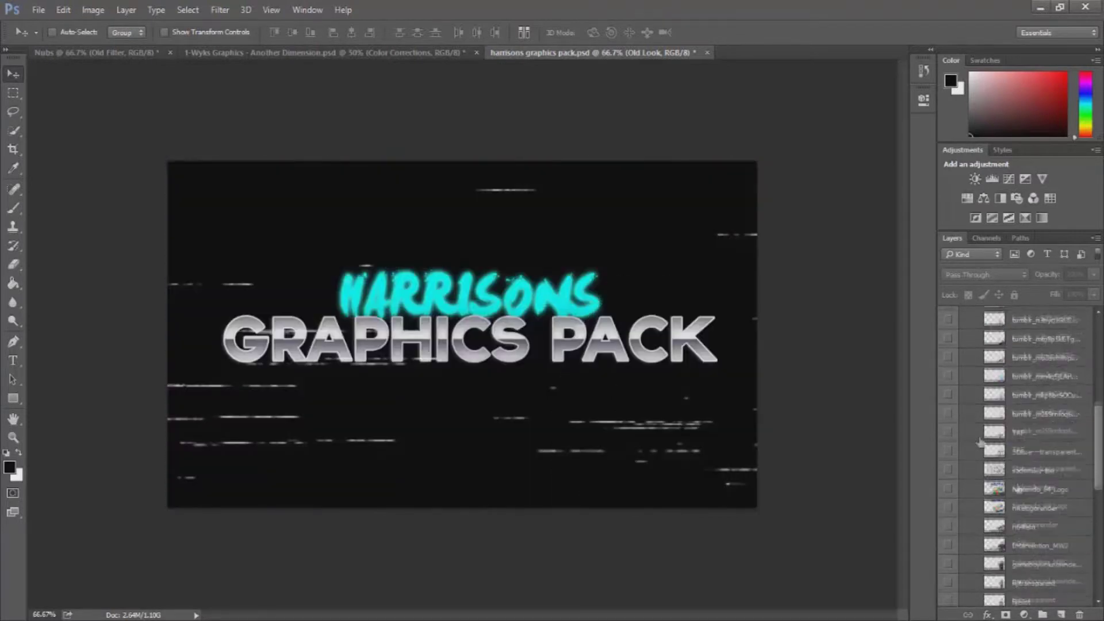
Step: Duplicate the call20of20duty20420sniper1 render layer into the Nubs document
{"action": "right_click", "coordinate": [1017, 472]}
{"action": "left_click", "coordinate": [891, 149]}
{"action": "key", "text": "Return"}
Step: Scale the sniper render down at the banner's lower-left corner and reduce its opacity
{"action": "left_click_drag", "start_coordinate": [904, 412], "coordinate": [172, 244]}
{"action": "key", "text": "ctrl+t"}
{"action": "left_click_drag", "start_coordinate": [455, 606], "coordinate": [261, 388]}
{"action": "left_click_drag", "start_coordinate": [345, 435], "coordinate": [395, 461]}
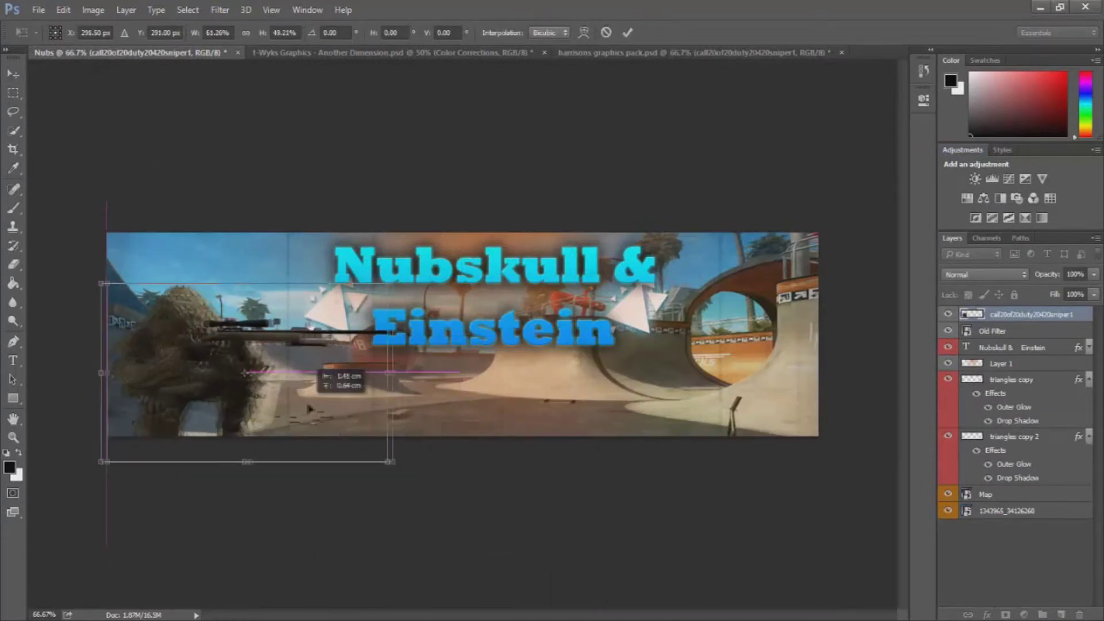
{"action": "key", "text": "Return"}
{"action": "left_click", "coordinate": [1093, 274]}
{"action": "mouse_move", "coordinate": [1083, 295]}
{"action": "left_mouse_down"}
{"action": "mouse_move", "coordinate": [1061, 295]}
{"action": "mouse_move", "coordinate": [1071, 291]}
{"action": "left_mouse_up"}
Step: Return to the Harrisons graphics pack and preview more renders in the TRANSPARENT group
{"action": "key", "text": "ctrl+shift+Tab"}
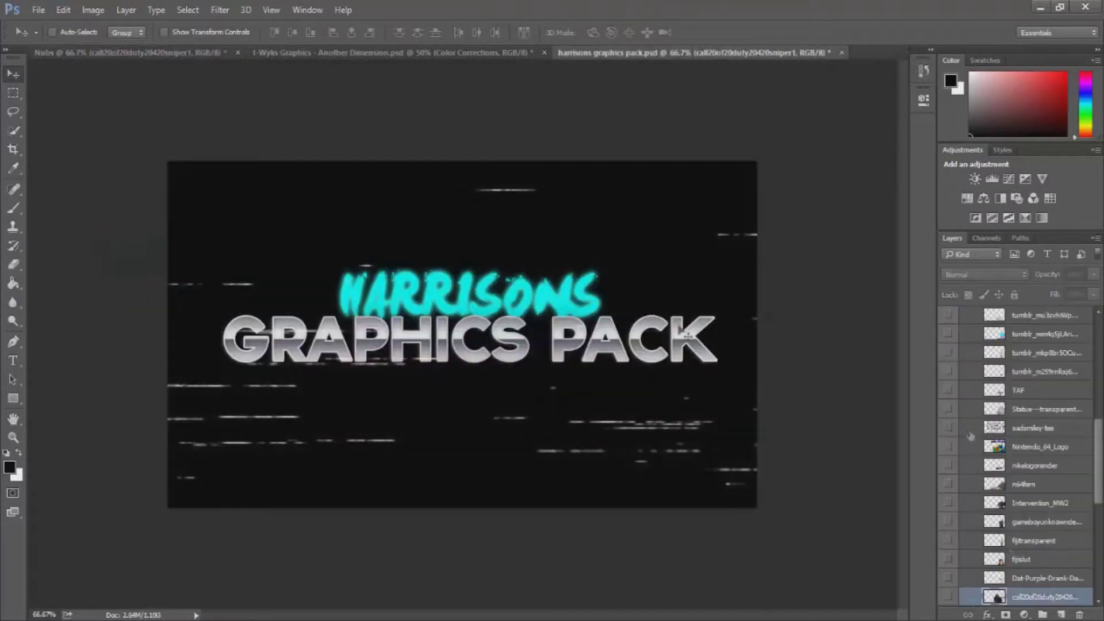
{"action": "left_click", "coordinate": [947, 540]}
{"action": "left_click", "coordinate": [947, 540]}
{"action": "scroll", "coordinate": [1017, 460], "scroll_direction": "down", "scroll_amount": 5}
{"action": "left_click", "coordinate": [947, 501]}
{"action": "left_click", "coordinate": [947, 500]}
Step: Duplicate the illuminati_eye layer into the Nubs document
{"action": "right_click", "coordinate": [1029, 556]}
{"action": "left_click", "coordinate": [977, 48]}
{"action": "left_click", "coordinate": [529, 249]}
{"action": "left_click", "coordinate": [505, 264]}
{"action": "left_click", "coordinate": [667, 184]}
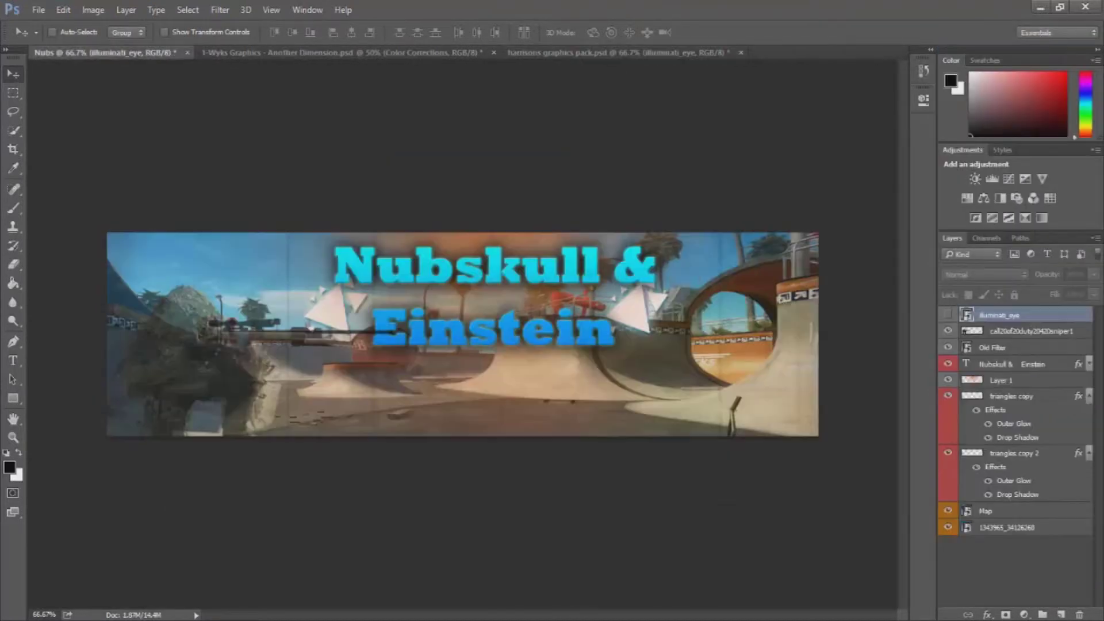
Step: Shrink the illuminati_eye and place it between the two title lines, behind the title text
{"action": "left_click_drag", "start_coordinate": [517, 342], "coordinate": [509, 282]}
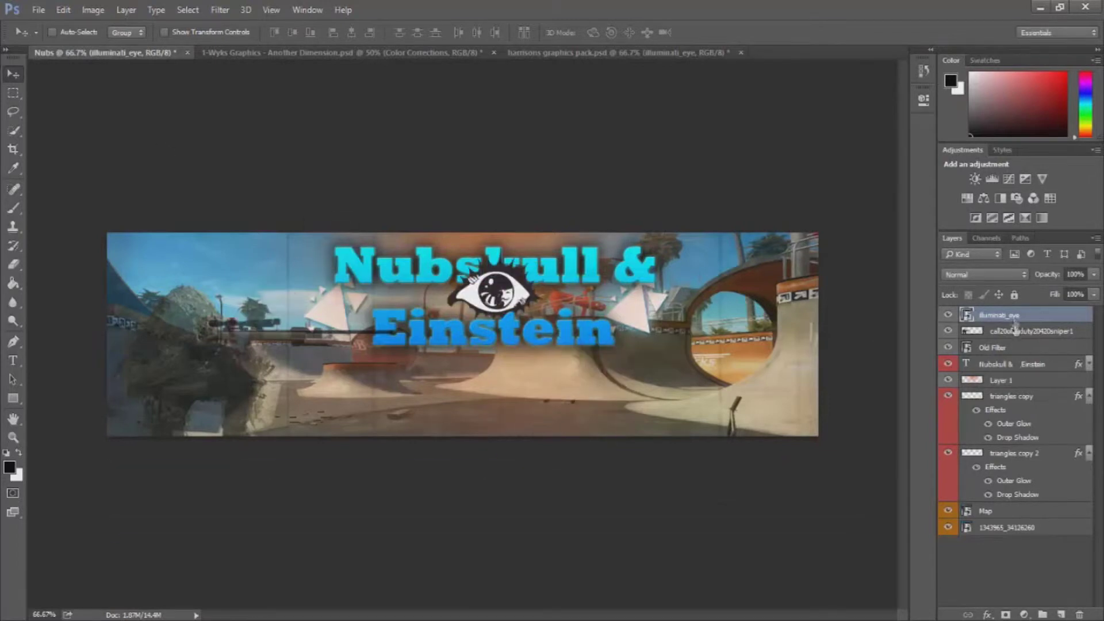
{"action": "key", "text": "ctrl+t"}
{"action": "left_click_drag", "start_coordinate": [551, 320], "coordinate": [530, 304]}
{"action": "key", "text": "Return"}
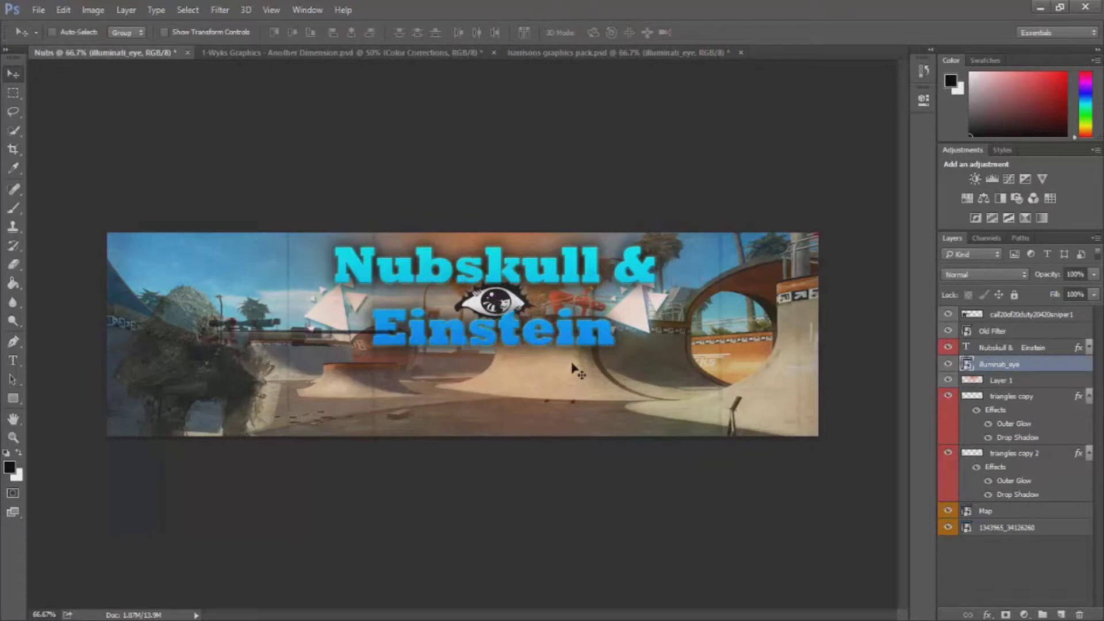
Step: Move the sniper render farther toward the banner's left edge
{"action": "left_click", "coordinate": [1029, 314]}
{"action": "left_click_drag", "start_coordinate": [321, 322], "coordinate": [207, 339]}
Step: Look through the TRANSPARENT renders in the Harrisons graphics pack, previewing the assault rifle and its neighbours
{"action": "left_click", "coordinate": [667, 53]}
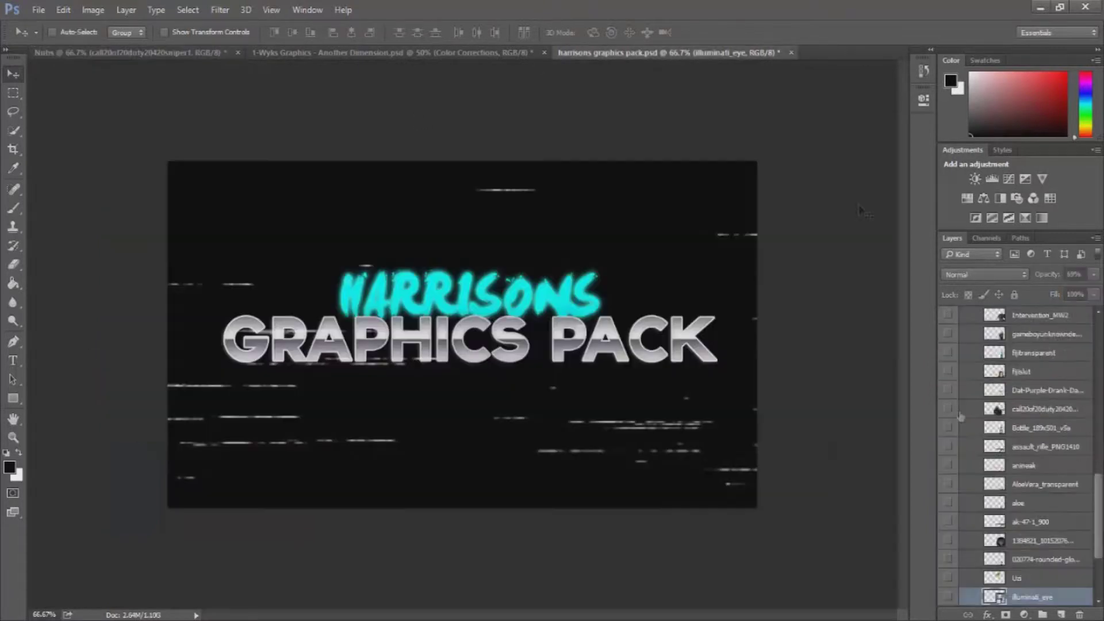
{"action": "scroll", "coordinate": [986, 543], "scroll_direction": "up", "scroll_amount": 4}
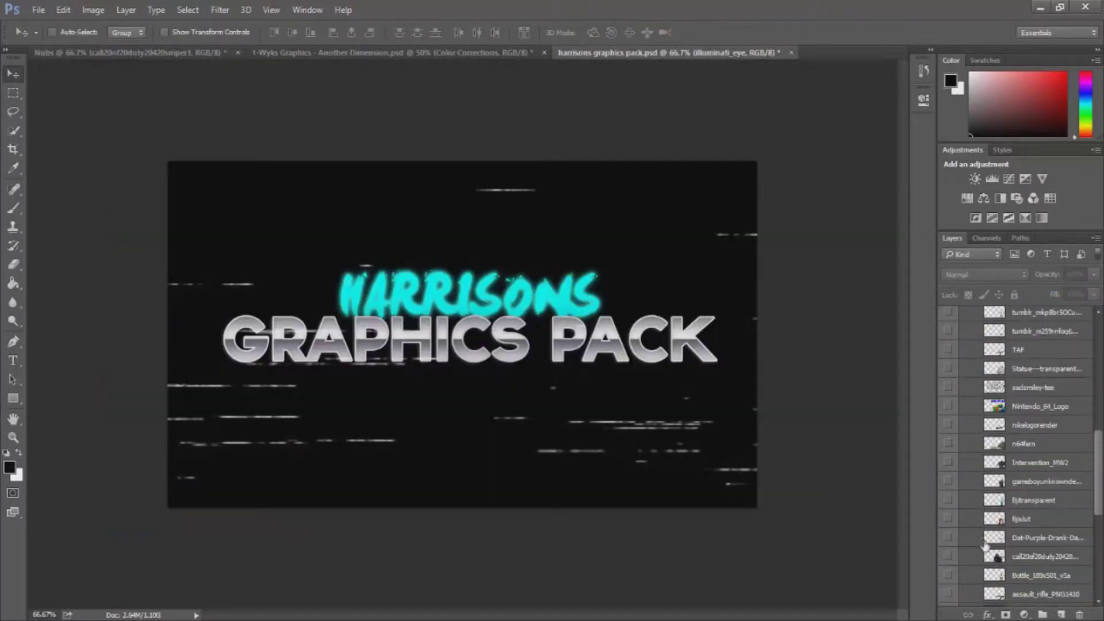
{"action": "scroll", "coordinate": [993, 559], "scroll_direction": "down", "scroll_amount": 5}
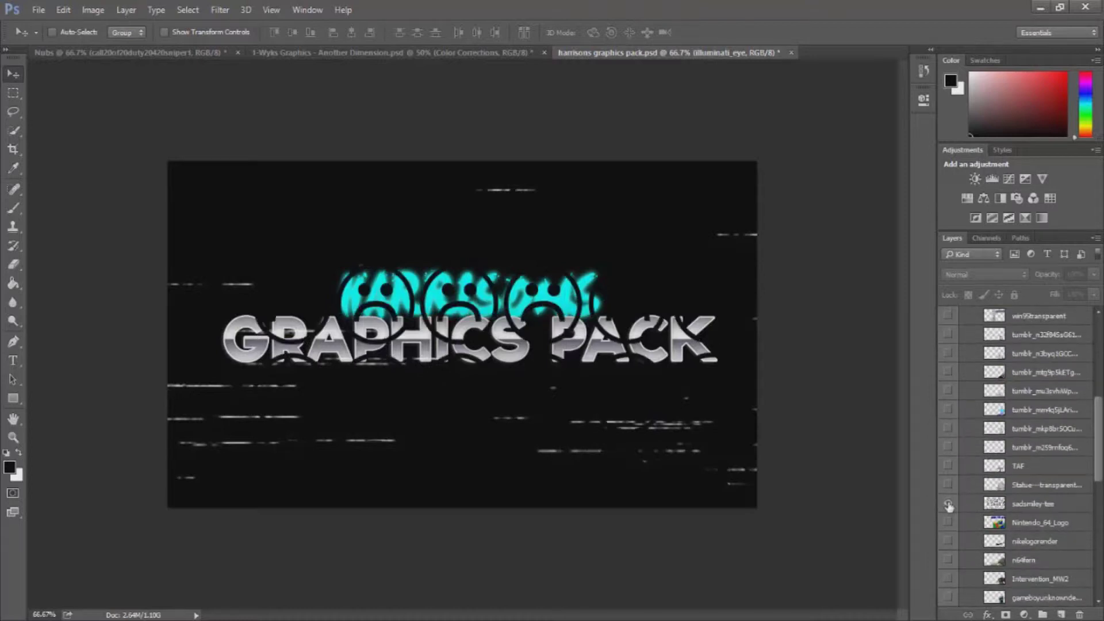
{"action": "scroll", "coordinate": [1018, 477], "scroll_direction": "down", "scroll_amount": 7}
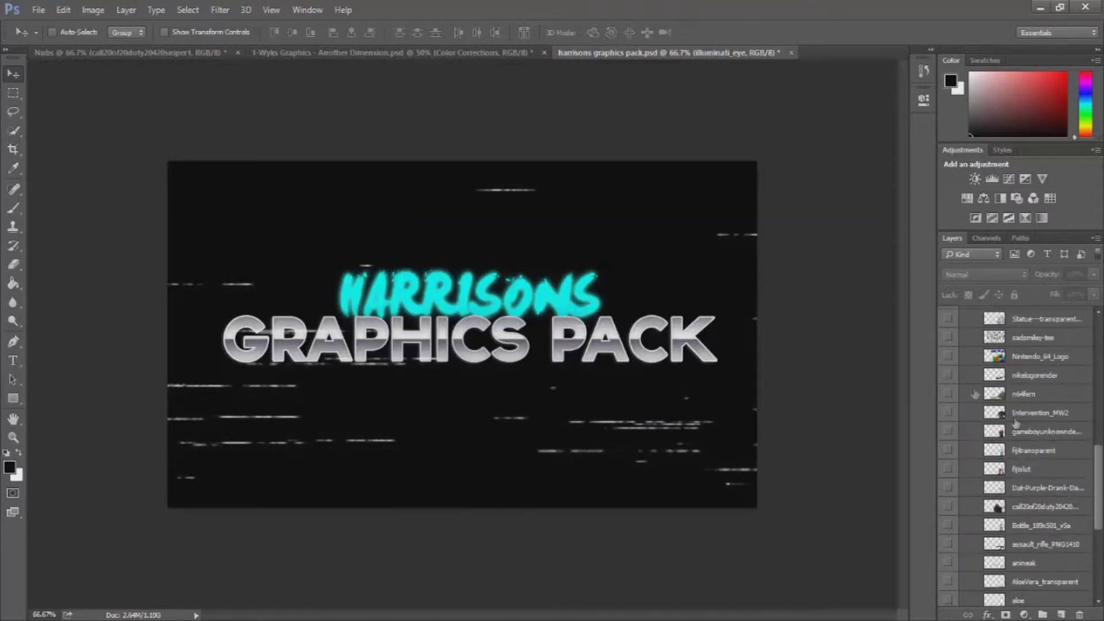
{"action": "scroll", "coordinate": [985, 481], "scroll_direction": "up", "scroll_amount": 3}
{"action": "left_click", "coordinate": [948, 467]}
{"action": "left_click", "coordinate": [949, 468]}
{"action": "scroll", "coordinate": [950, 517], "scroll_direction": "up", "scroll_amount": 4}
{"action": "left_click", "coordinate": [948, 510]}
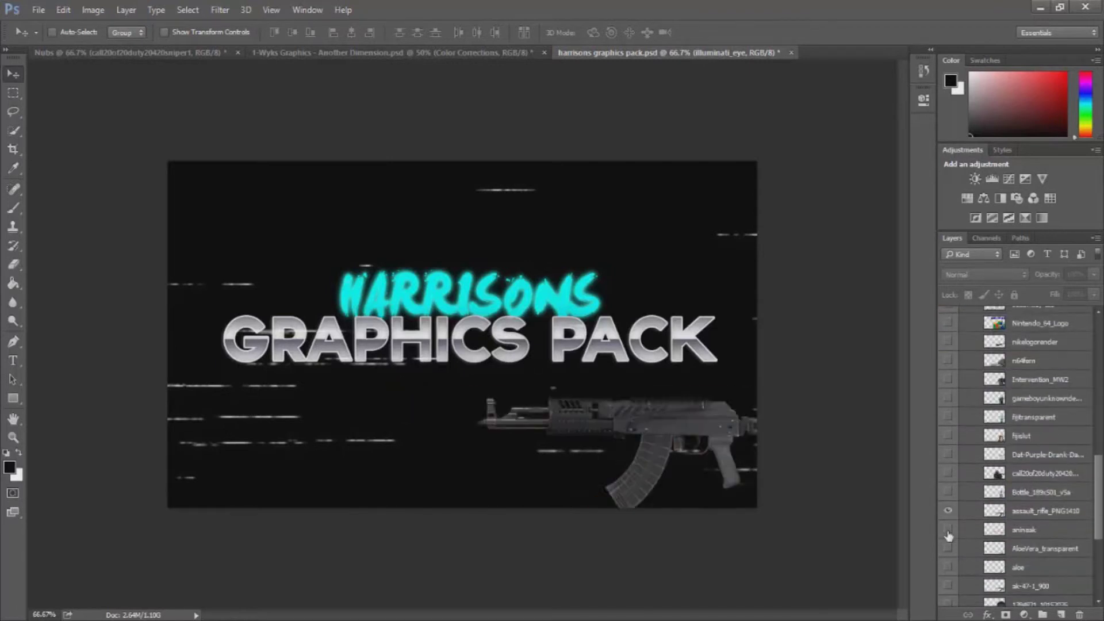
{"action": "left_click", "coordinate": [949, 530]}
{"action": "left_click", "coordinate": [949, 529]}
{"action": "left_click", "coordinate": [948, 511]}
Step: Duplicate the assault_rifle_PNG1410 layer into the Nubs document
{"action": "right_click", "coordinate": [1029, 510]}
{"action": "left_click", "coordinate": [880, 161]}
{"action": "key", "text": "Return"}
Step: Show the assault rifle layer in the banner and reposition it with Free Transform
{"action": "left_click", "coordinate": [948, 315]}
{"action": "key", "text": "ctrl+t"}
{"action": "left_click_drag", "start_coordinate": [438, 334], "coordinate": [565, 373]}
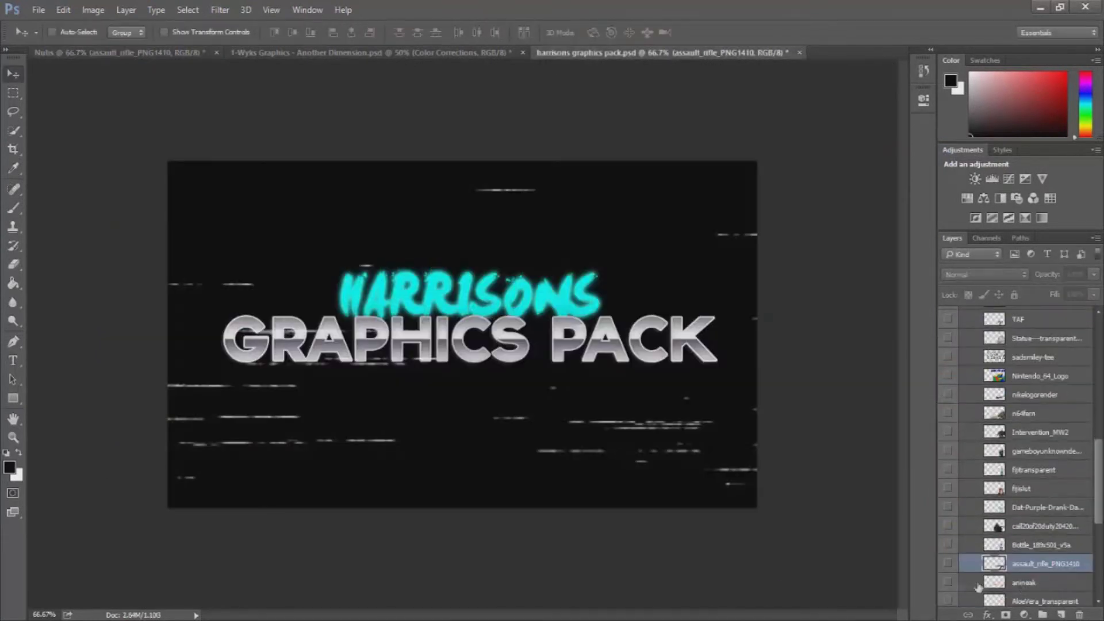
Step: Preview the animeak render in the Harrisons graphics pack and duplicate its layer into the Nubs document
{"action": "left_click", "coordinate": [948, 583]}
{"action": "left_click", "coordinate": [948, 583]}
{"action": "right_click", "coordinate": [1026, 582]}
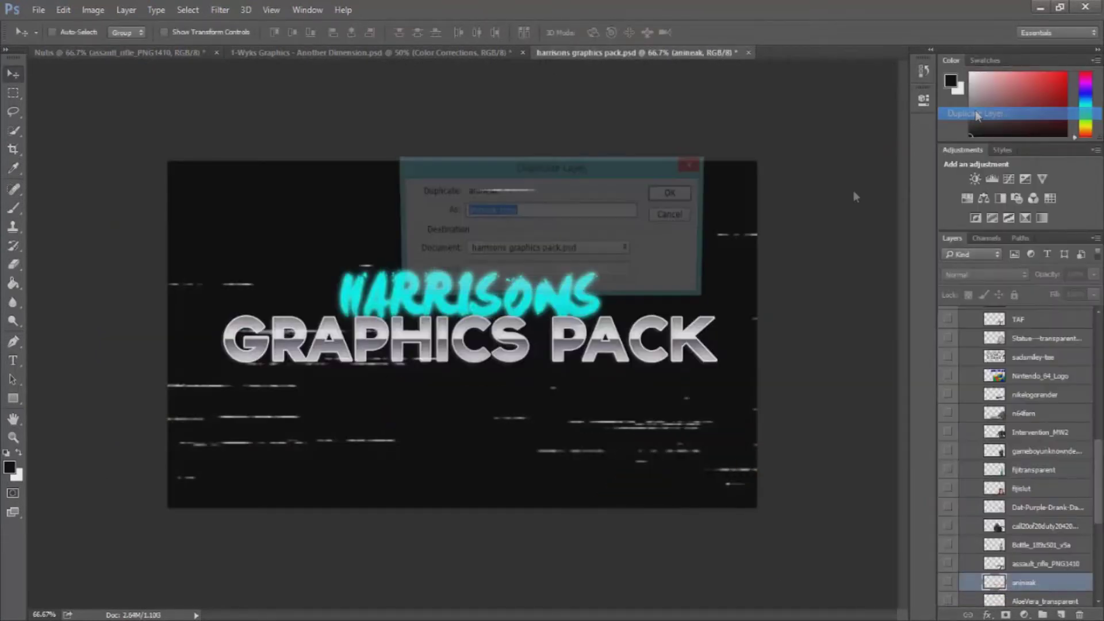
{"action": "key", "text": "Return"}
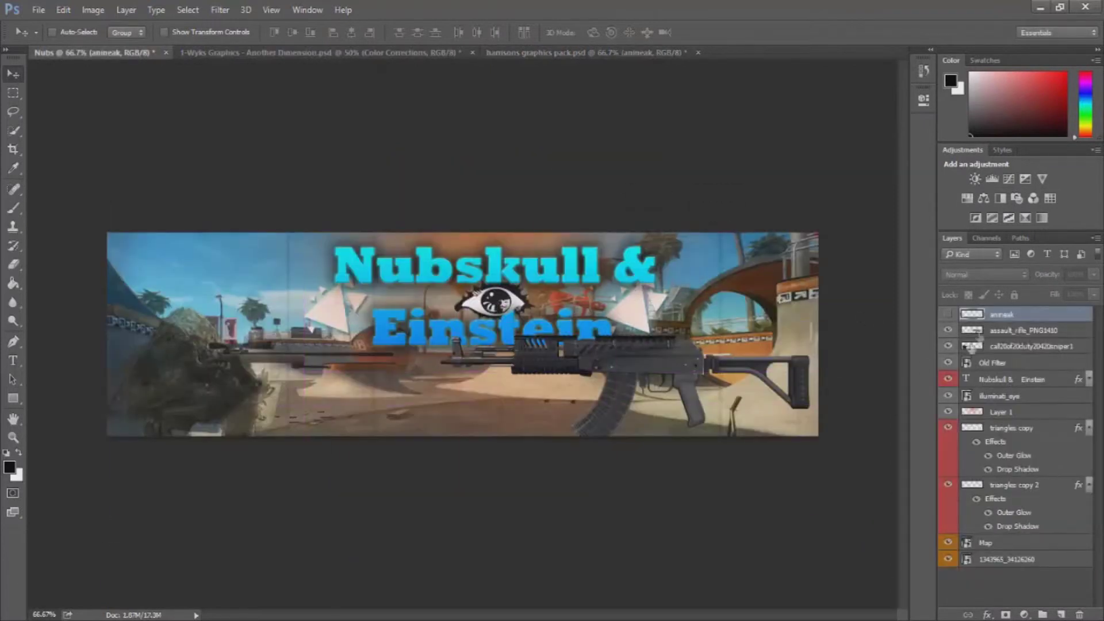
Step: Scale down the assault rifle render with Free Transform and move it into the banner's lower right corner
{"action": "left_click", "coordinate": [980, 332]}
{"action": "key", "text": "ctrl+t"}
{"action": "left_click_drag", "start_coordinate": [632, 402], "coordinate": [710, 365]}
{"action": "key", "text": "Return"}
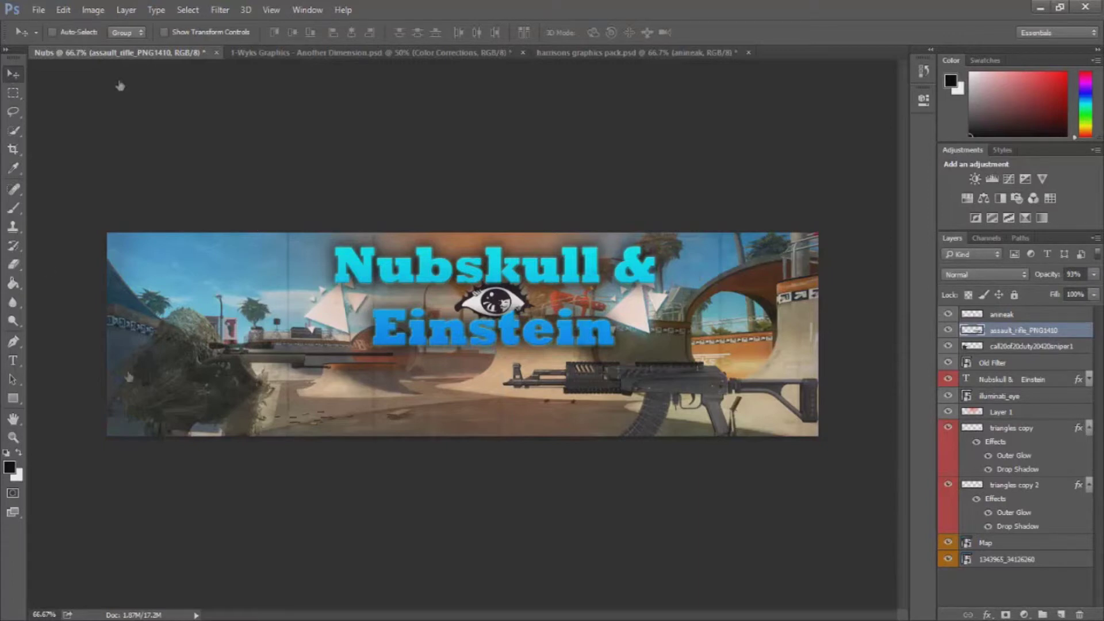
Step: Show the animeak render, place it behind the assault rifle, and scale it down with Free Transform
{"action": "key", "text": "alt+bracketright"}
{"action": "left_click_drag", "start_coordinate": [518, 437], "coordinate": [632, 368]}
{"action": "key", "text": "ctrl+bracketleft"}
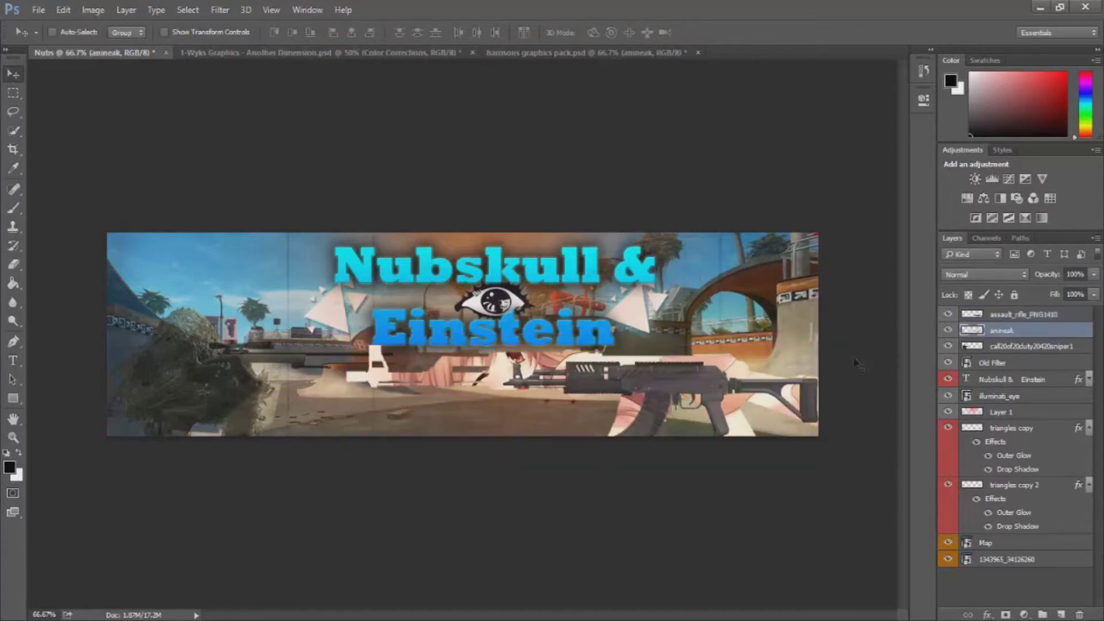
{"action": "key", "text": "ctrl+t"}
{"action": "left_click_drag", "start_coordinate": [641, 440], "coordinate": [733, 384]}
{"action": "key", "text": "Return"}
{"action": "left_click", "coordinate": [948, 314]}
{"action": "left_click_drag", "start_coordinate": [626, 379], "coordinate": [644, 383]}
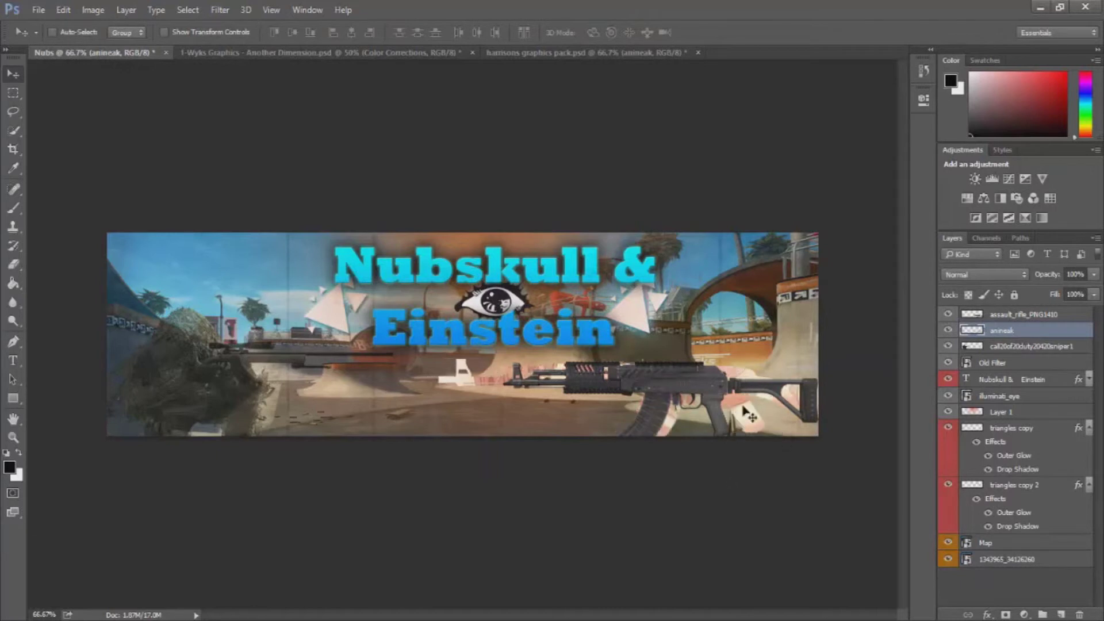
Step: Try the animeak layer above the assault rifle at 23% opacity, and delete the layer
{"action": "left_click_drag", "start_coordinate": [1018, 320], "coordinate": [1041, 293]}
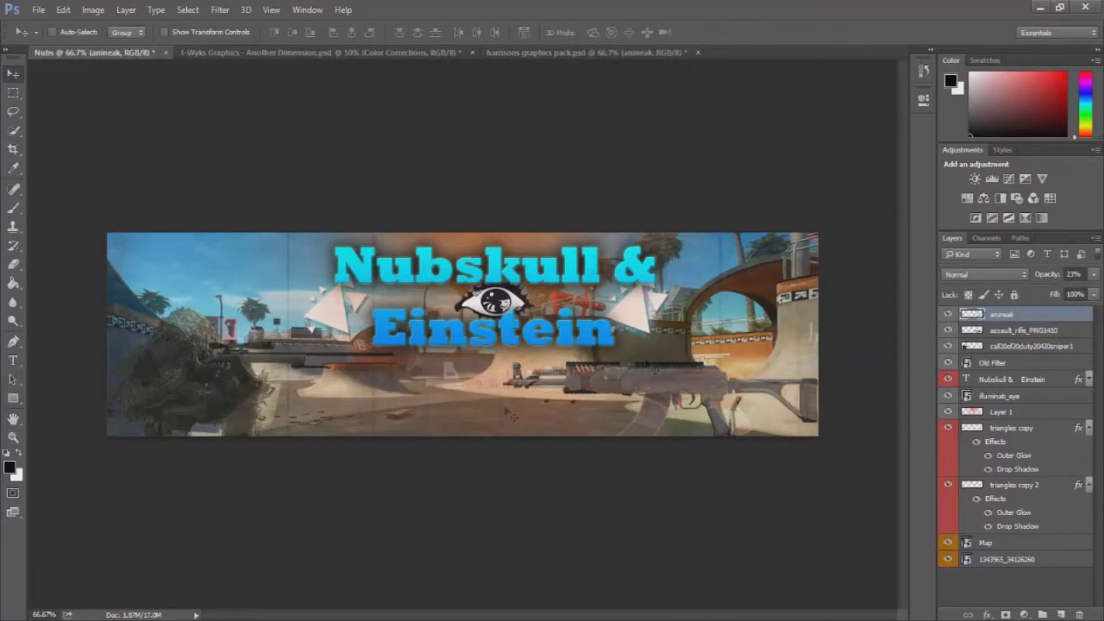
{"action": "key", "text": "Delete"}
Step: Duplicate the Flare Blue layer from the Flares group of the Harrisons graphics pack into the Nubs document
{"action": "left_click", "coordinate": [583, 53]}
{"action": "scroll", "coordinate": [946, 440], "scroll_direction": "down", "scroll_amount": 2}
{"action": "left_click", "coordinate": [998, 581]}
{"action": "scroll", "coordinate": [991, 482], "scroll_direction": "up", "scroll_amount": 5}
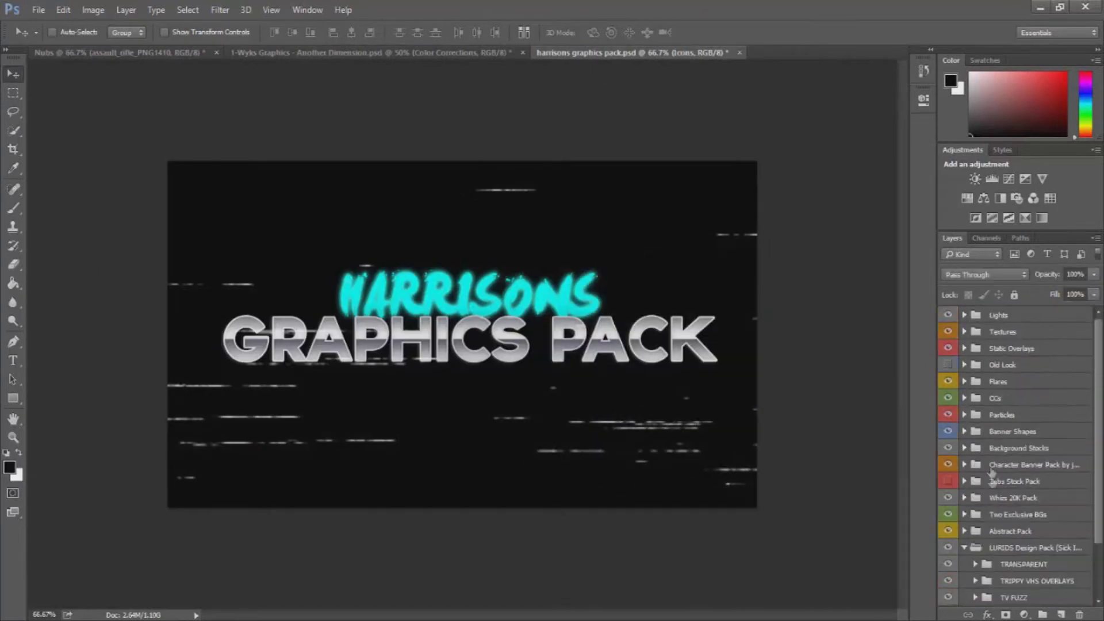
{"action": "left_click", "coordinate": [964, 381]}
{"action": "left_click", "coordinate": [948, 399]}
{"action": "right_click", "coordinate": [1002, 398]}
{"action": "left_click", "coordinate": [862, 137]}
{"action": "left_click", "coordinate": [549, 248]}
{"action": "left_click", "coordinate": [476, 263]}
{"action": "left_click", "coordinate": [671, 193]}
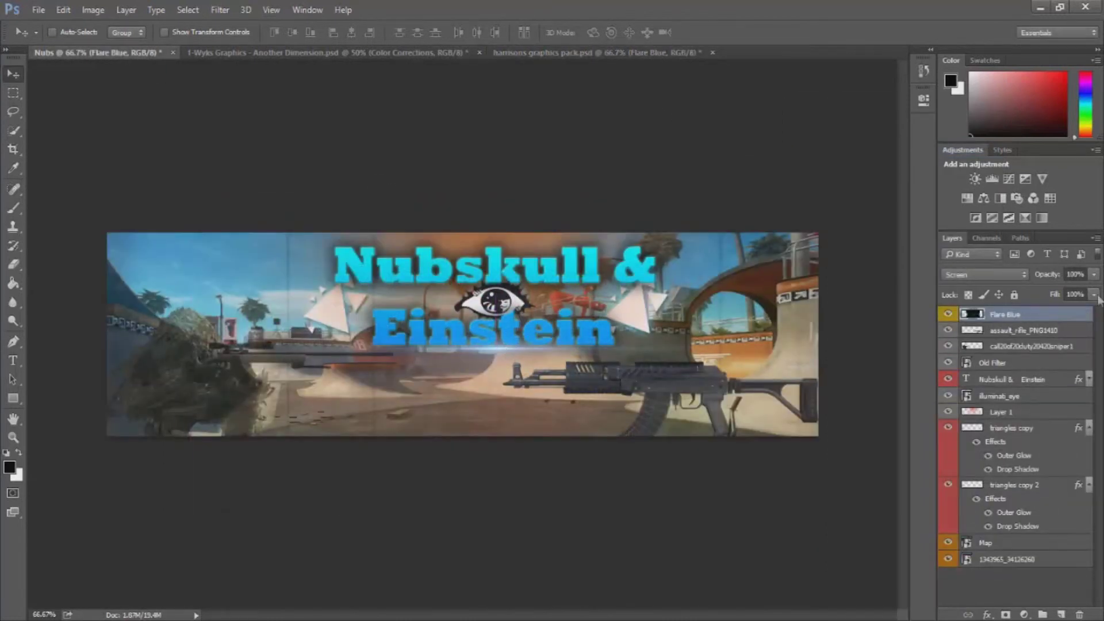
Step: Duplicate the Optical_Flares__157_ layer from the Harrisons graphics pack into the Nubs document
{"action": "left_click", "coordinate": [556, 52]}
{"action": "left_click", "coordinate": [948, 417]}
{"action": "left_click", "coordinate": [948, 399]}
{"action": "right_click", "coordinate": [1015, 417]}
{"action": "left_click", "coordinate": [892, 119]}
{"action": "left_click", "coordinate": [671, 193]}
Step: Position the optical flare over the top of the eye between the two title lines and adjust its opacity
{"action": "left_click_drag", "start_coordinate": [402, 419], "coordinate": [499, 300]}
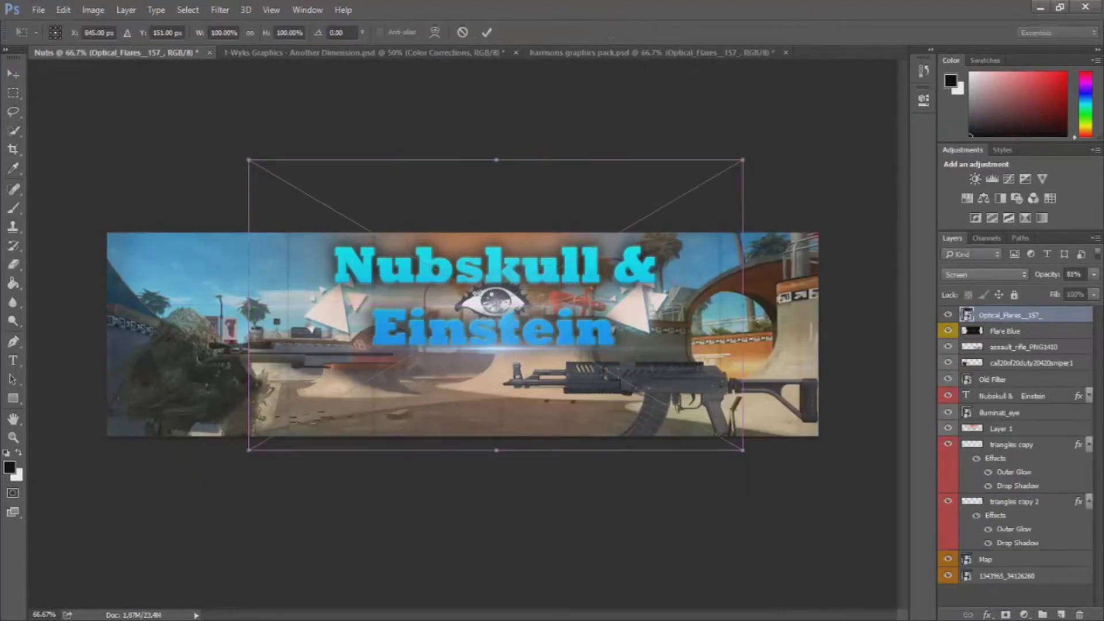
{"action": "left_click_drag", "start_coordinate": [1094, 274], "coordinate": [1100, 294]}
{"action": "left_click_drag", "start_coordinate": [592, 413], "coordinate": [492, 284]}
Step: Hide the assault rifle render and remove its layer from the banner
{"action": "left_click", "coordinate": [947, 347]}
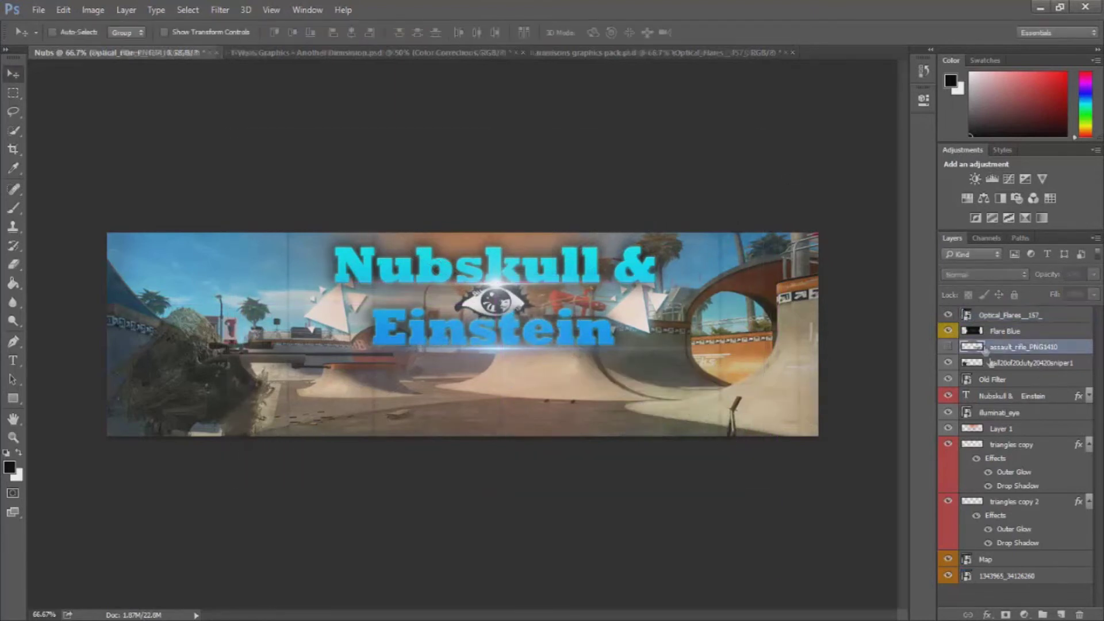
{"action": "left_click", "coordinate": [1012, 363]}
Step: Look through the LURIDS Design Pack, Abstract Pack and Two Exclusive BGs groups, check the Another Dimension pack, and return to Nubs
{"action": "left_click", "coordinate": [650, 52]}
{"action": "left_click", "coordinate": [975, 549]}
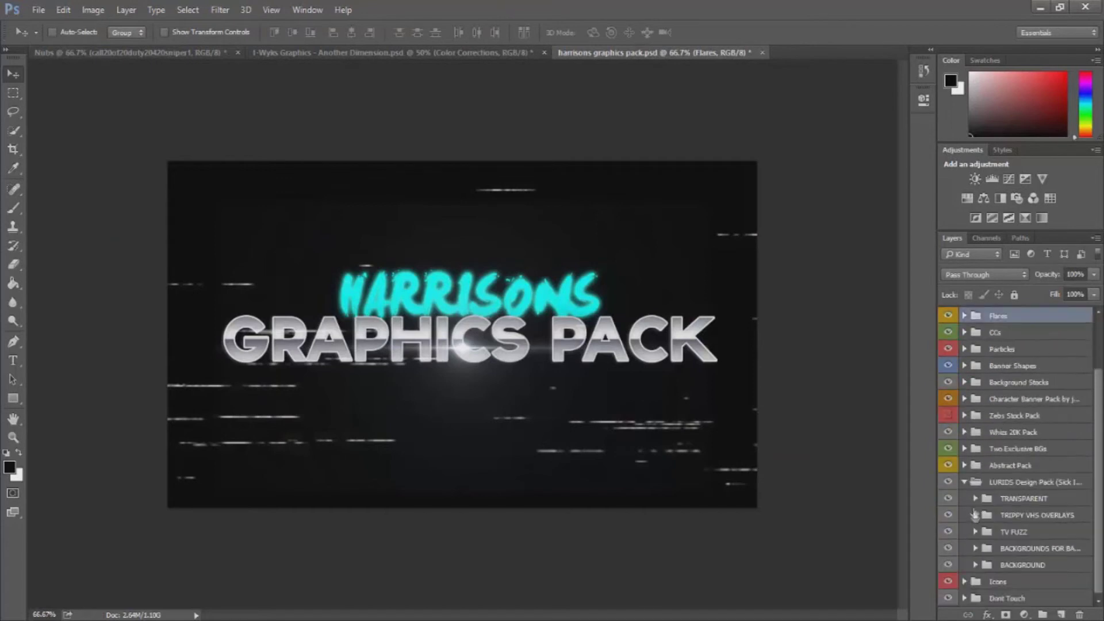
{"action": "left_click", "coordinate": [964, 482]}
{"action": "left_click", "coordinate": [964, 514]}
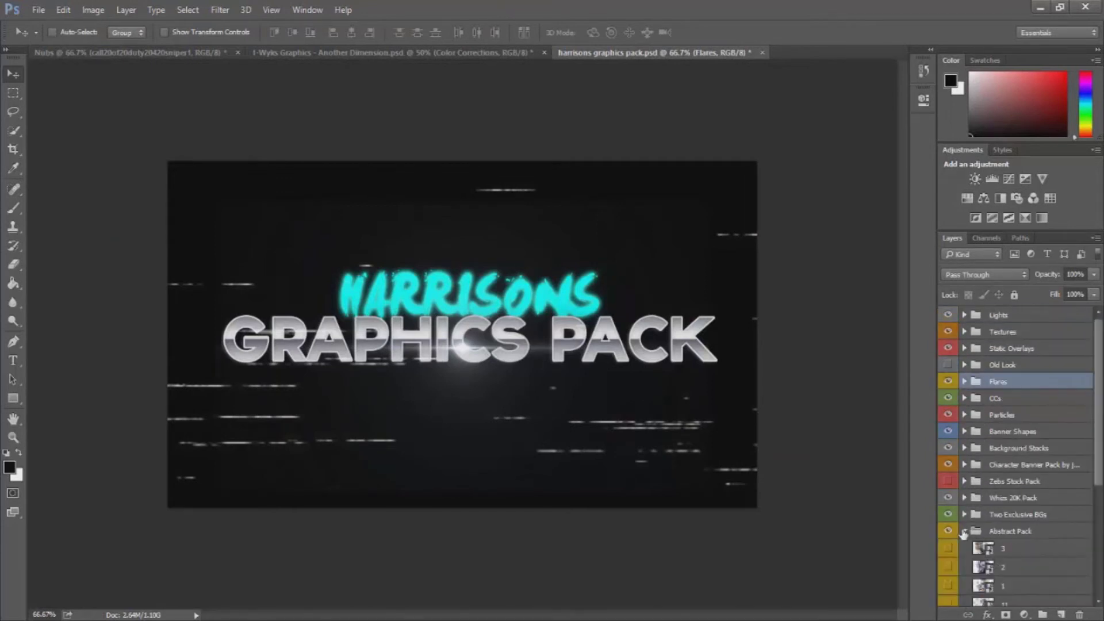
{"action": "left_click", "coordinate": [975, 498]}
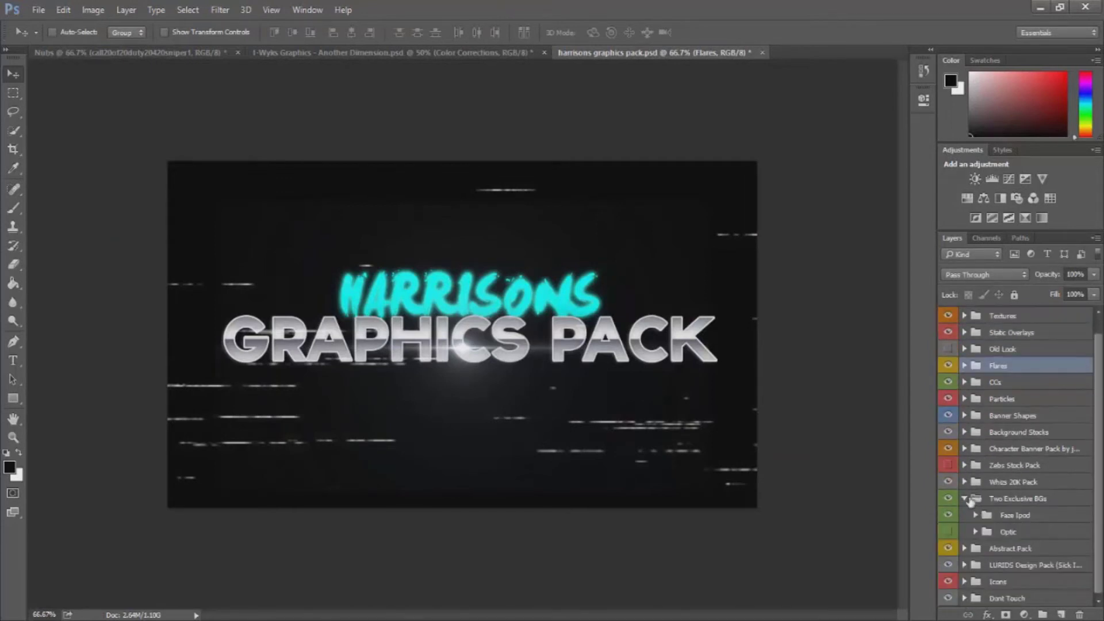
{"action": "scroll", "coordinate": [979, 550], "scroll_direction": "up", "scroll_amount": 1}
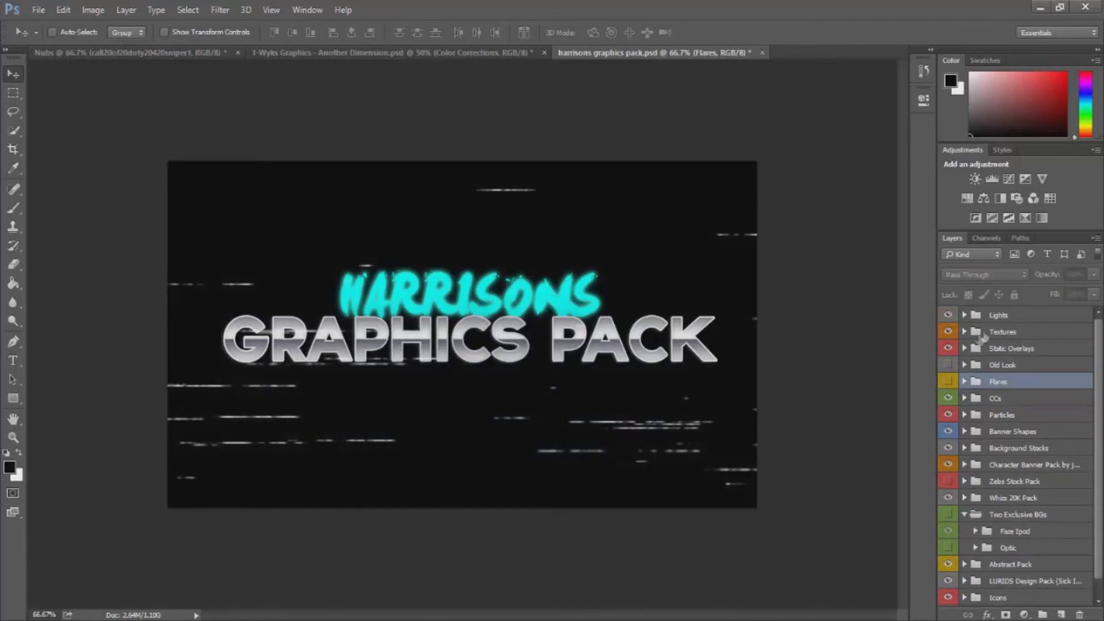
{"action": "left_click", "coordinate": [412, 54]}
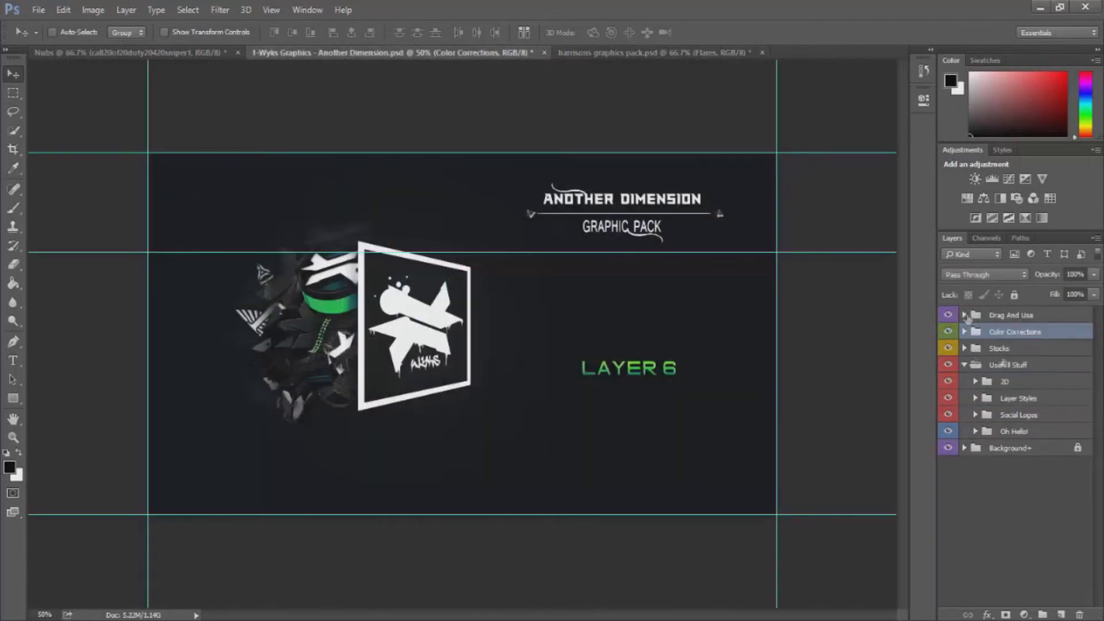
{"action": "left_click", "coordinate": [189, 54]}
Step: Try duplicating the Nubskull & Einstein text layer twice, and undo the extra copies
{"action": "left_click", "coordinate": [990, 380]}
{"action": "right_click", "coordinate": [1000, 380]}
{"action": "left_click", "coordinate": [754, 143]}
{"action": "key", "text": "Return"}
{"action": "right_click", "coordinate": [1007, 380]}
{"action": "left_click", "coordinate": [774, 143]}
{"action": "key", "text": "Return"}
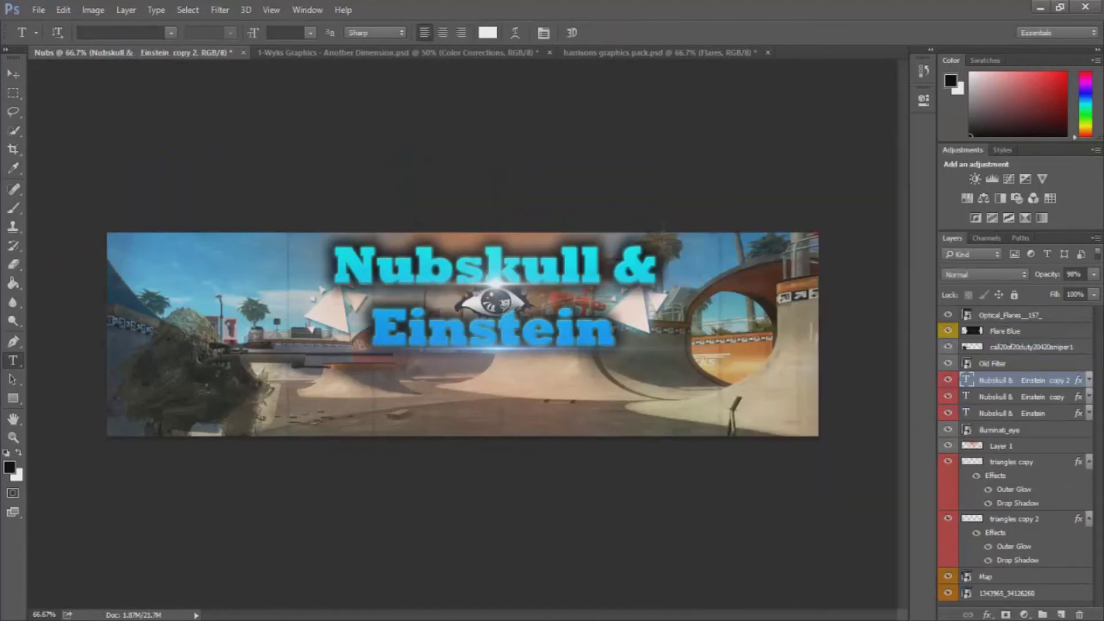
{"action": "key", "text": "ctrl+alt+z"}
{"action": "key", "text": "ctrl+alt+z"}
Step: Duplicate the Nubskull & Einstein text layer and move the copy below the original title
{"action": "right_click", "coordinate": [1006, 380]}
{"action": "left_click", "coordinate": [753, 143]}
{"action": "key", "text": "Return"}
{"action": "key", "text": "v"}
{"action": "left_click_drag", "start_coordinate": [482, 270], "coordinate": [482, 348]}
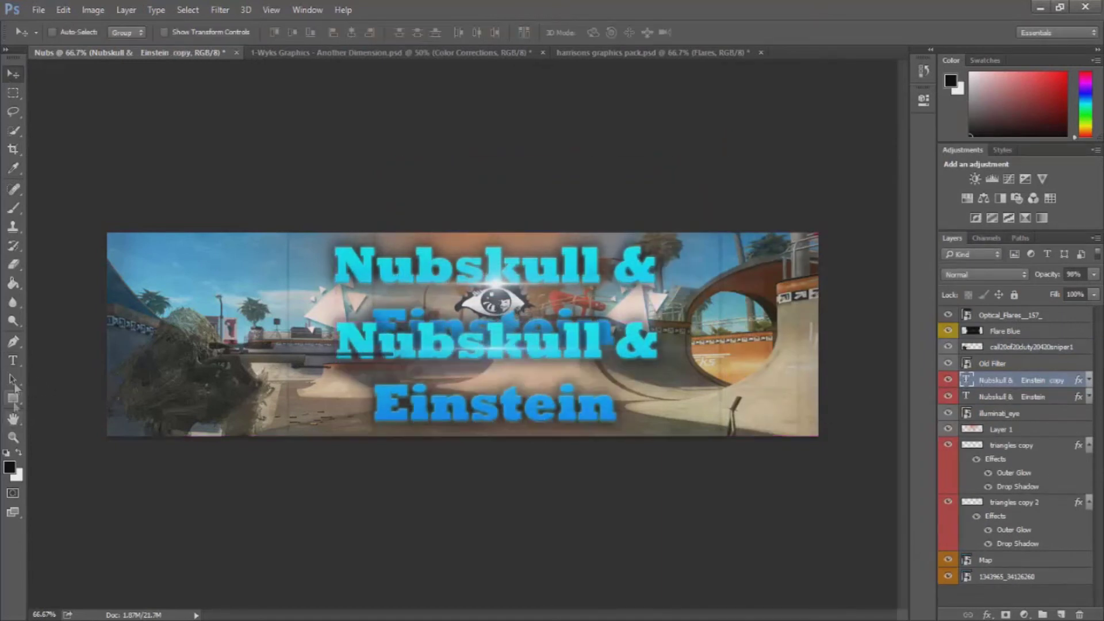
Step: Replace the copied title's text with "Gaming,Motages & More"
{"action": "key", "text": "BackSpace"}
{"action": "key", "text": "BackSpace"}
{"action": "key", "text": "BackSpace"}
{"action": "key", "text": "BackSpace"}
{"action": "key", "text": "BackSpace"}
{"action": "key", "text": "BackSpace"}
{"action": "key", "text": "BackSpace"}
{"action": "key", "text": "BackSpace"}
{"action": "key", "text": "BackSpace"}
{"action": "key", "text": "BackSpace"}
{"action": "key", "text": "BackSpace"}
{"action": "key", "text": "BackSpace"}
{"action": "key", "text": "BackSpace"}
{"action": "key", "text": "BackSpace"}
{"action": "key", "text": "BackSpace"}
{"action": "key", "text": "BackSpace"}
{"action": "key", "text": "BackSpace"}
{"action": "key", "text": "BackSpace"}
{"action": "key", "text": "BackSpace"}
{"action": "type", "text": "Gaming,Motage"}
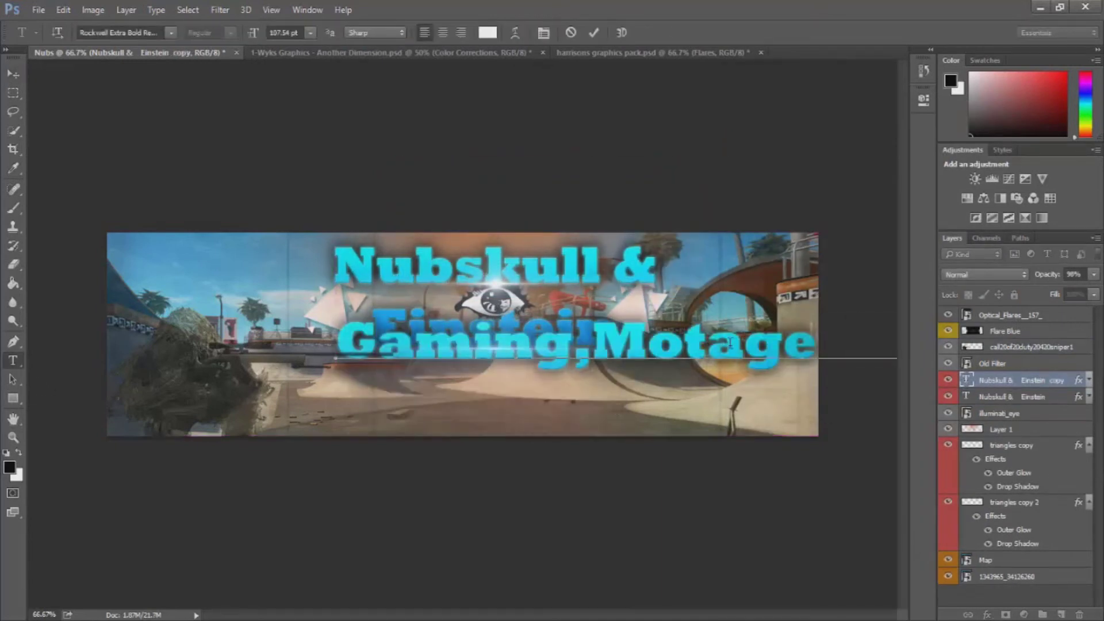
Step: Reduce the Gaming,Motages & More text to 55.54 pt and centre it just below the word Einstein
{"action": "key", "text": "ctrl+a"}
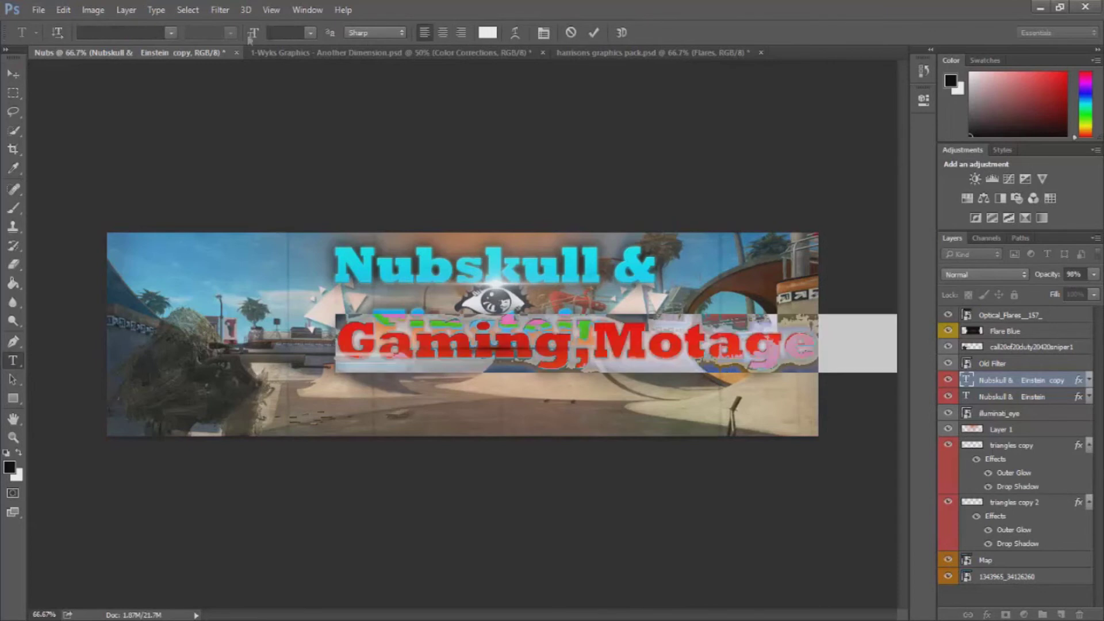
{"action": "left_click_drag", "start_coordinate": [253, 34], "coordinate": [89, 70]}
{"action": "left_click", "coordinate": [13, 73]}
{"action": "left_click_drag", "start_coordinate": [425, 188], "coordinate": [352, 202]}
{"action": "left_click_drag", "start_coordinate": [442, 457], "coordinate": [450, 457]}
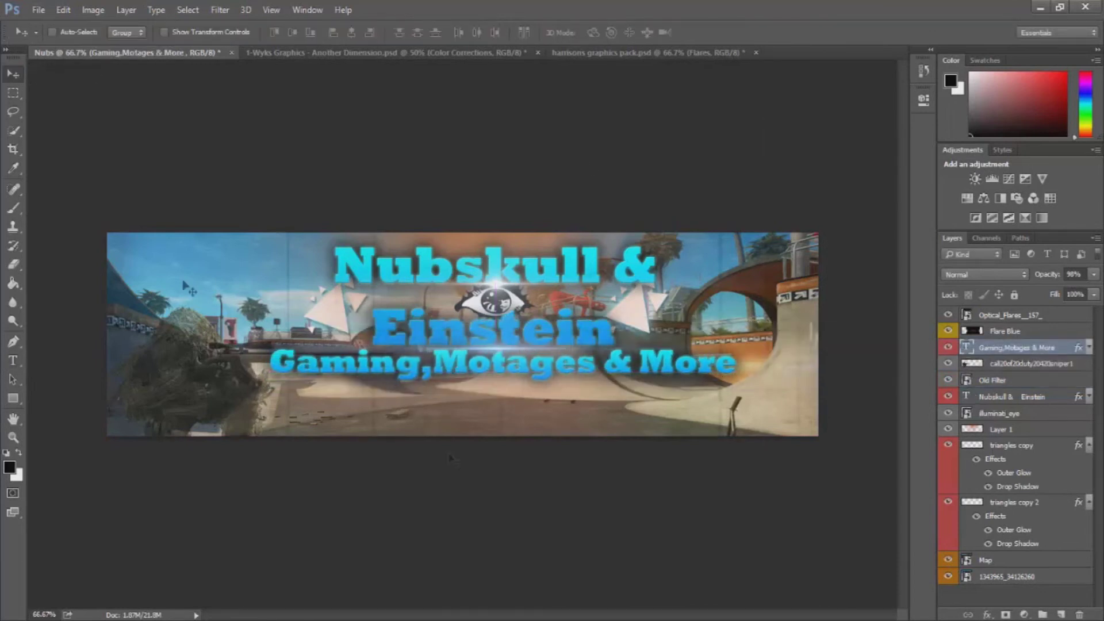
{"action": "key", "text": "ctrl+a"}
{"action": "key", "text": "ctrl+Return"}
{"action": "key", "text": "v"}
Step: Try Rockwell Condensed Regular as the font for the Gaming,Motages & More text
{"action": "left_click", "coordinate": [171, 33]}
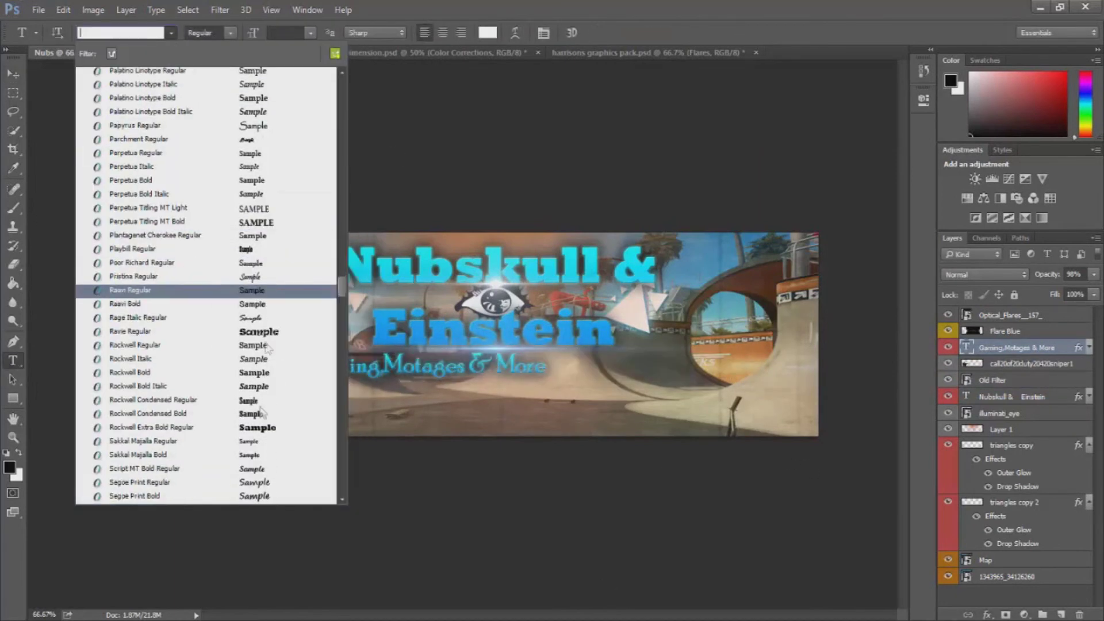
{"action": "left_click", "coordinate": [190, 401]}
{"action": "left_click", "coordinate": [486, 92]}
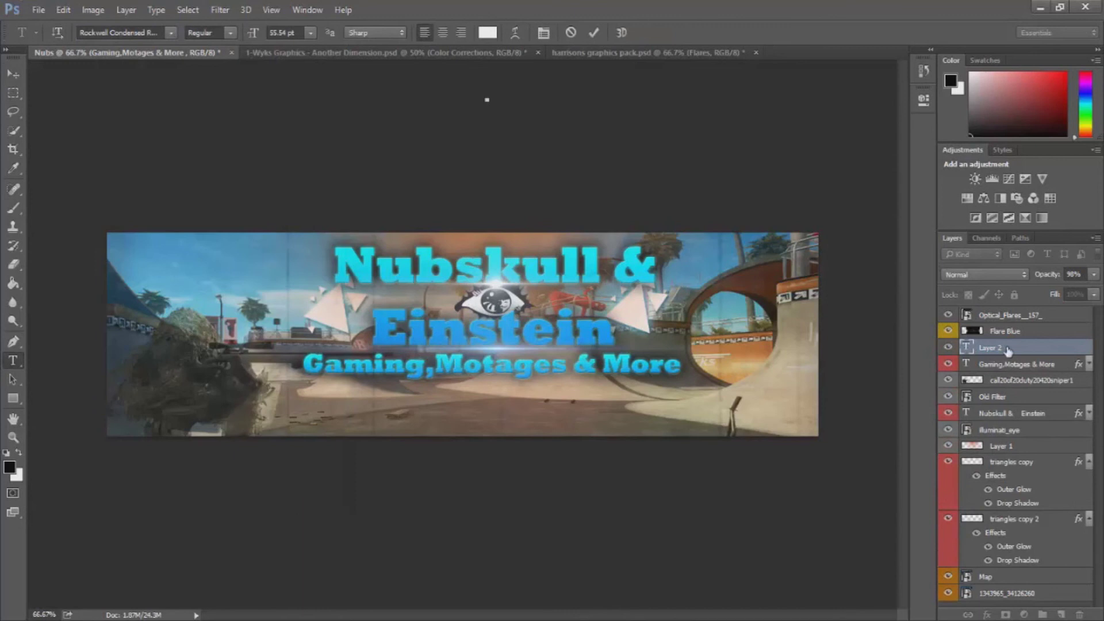
Step: Set the Gaming,Motages & More text in a thinner sans-serif font and keep it centred below the title
{"action": "left_click", "coordinate": [488, 363]}
{"action": "key", "text": "ctrl+a"}
{"action": "left_click", "coordinate": [171, 33]}
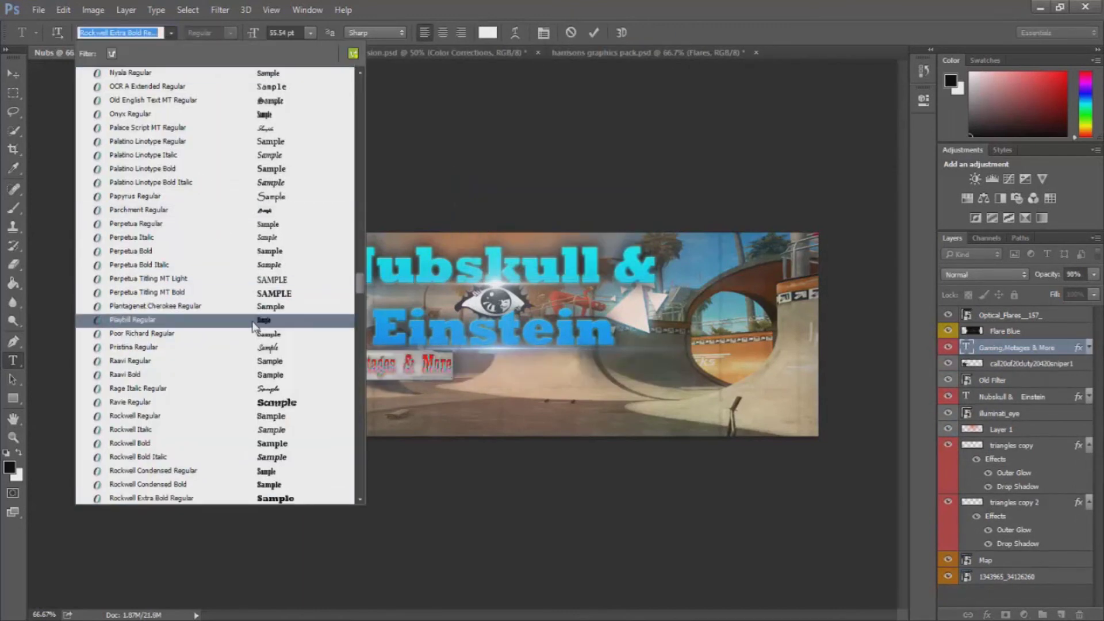
{"action": "key", "text": "Escape"}
{"action": "key", "text": "v"}
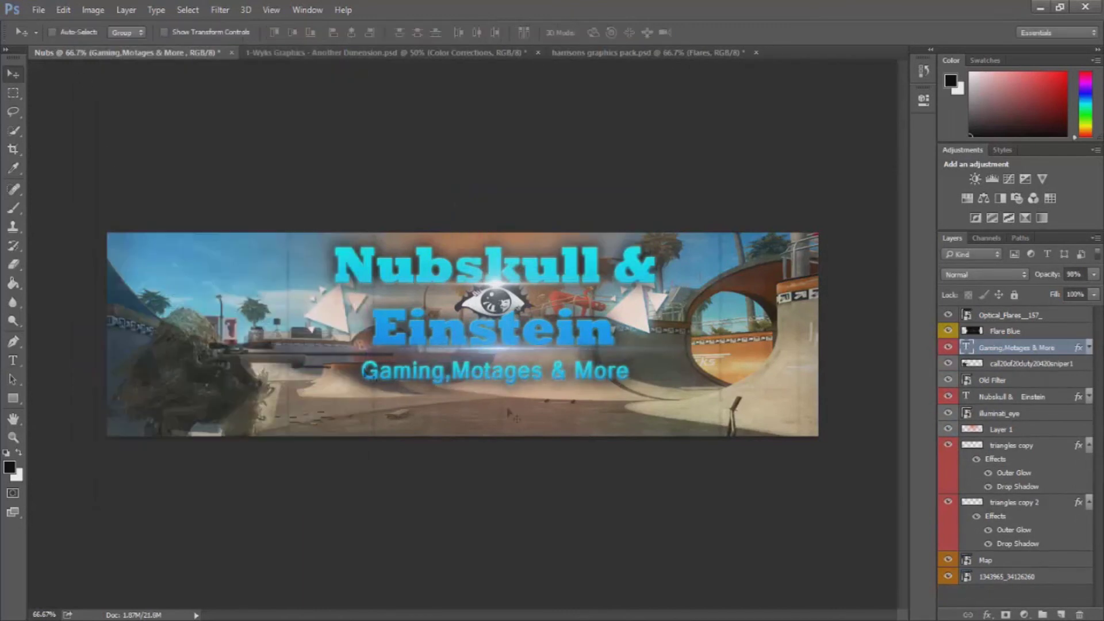